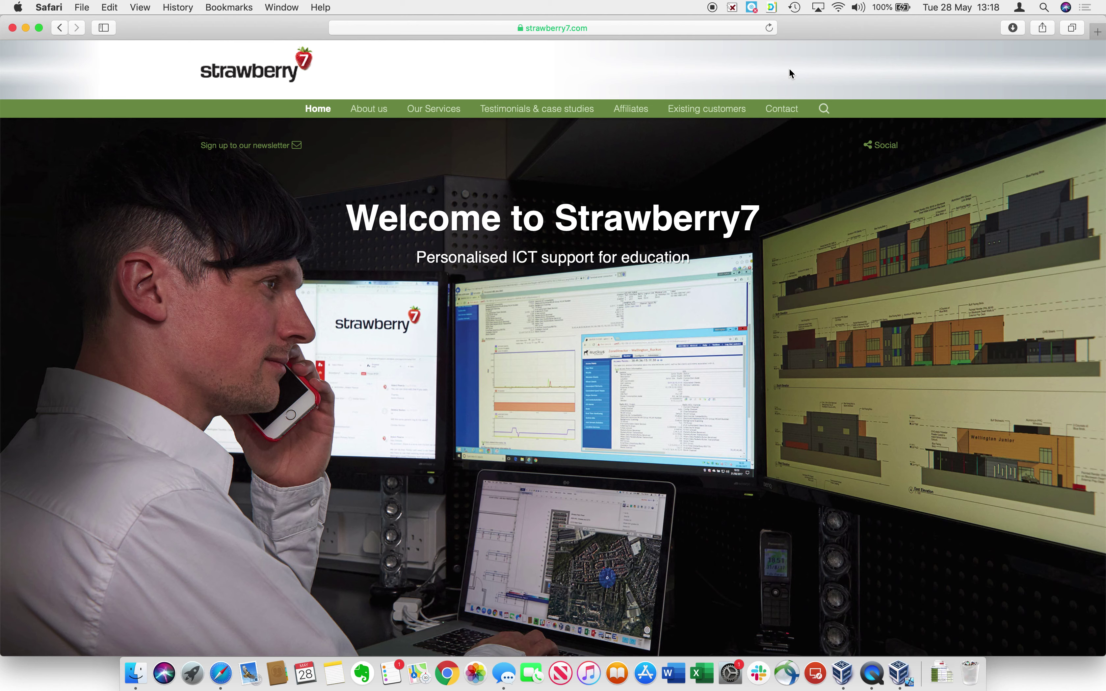
Go to drive.google.com, sign in with the account password, and decline saving the password.
{"action": "left_click", "coordinate": [620, 28]}
{"action": "type", "text": "drive.google"}
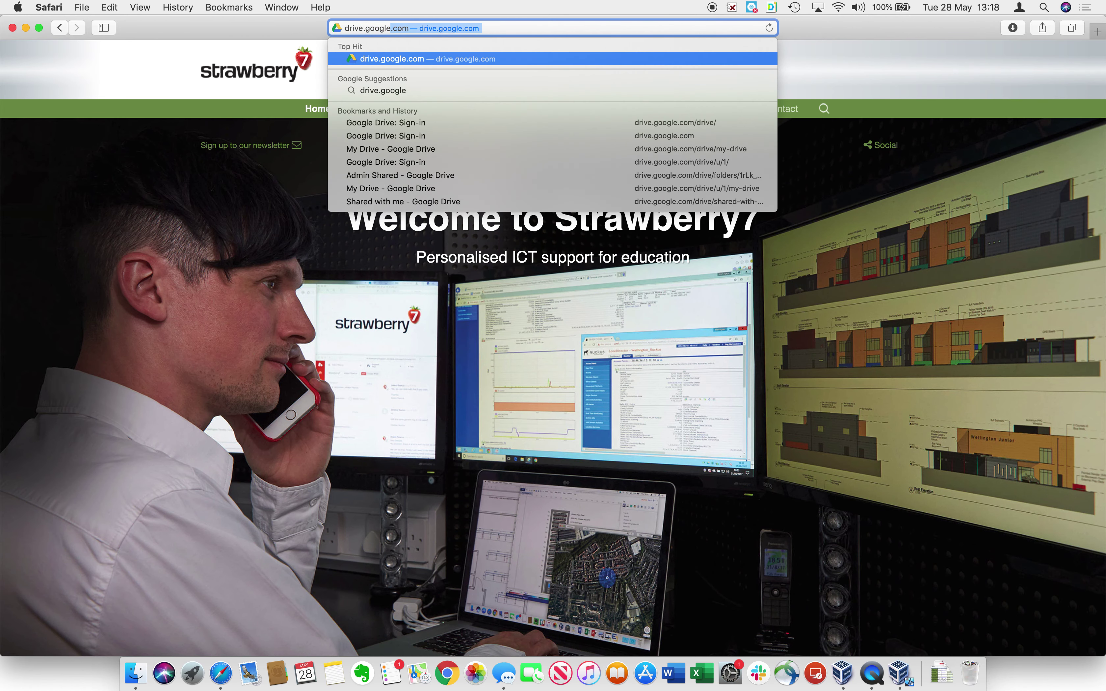
{"action": "key", "text": "Return"}
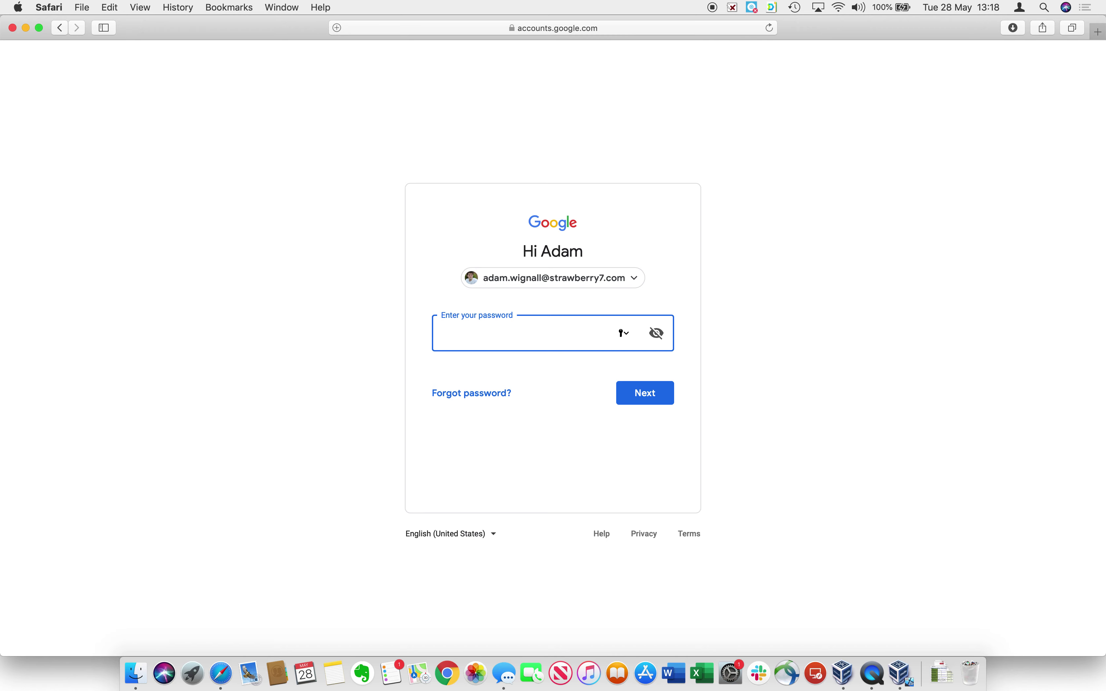
{"action": "type", "text": "•••••••••••••••"}
{"action": "key", "text": "Return"}
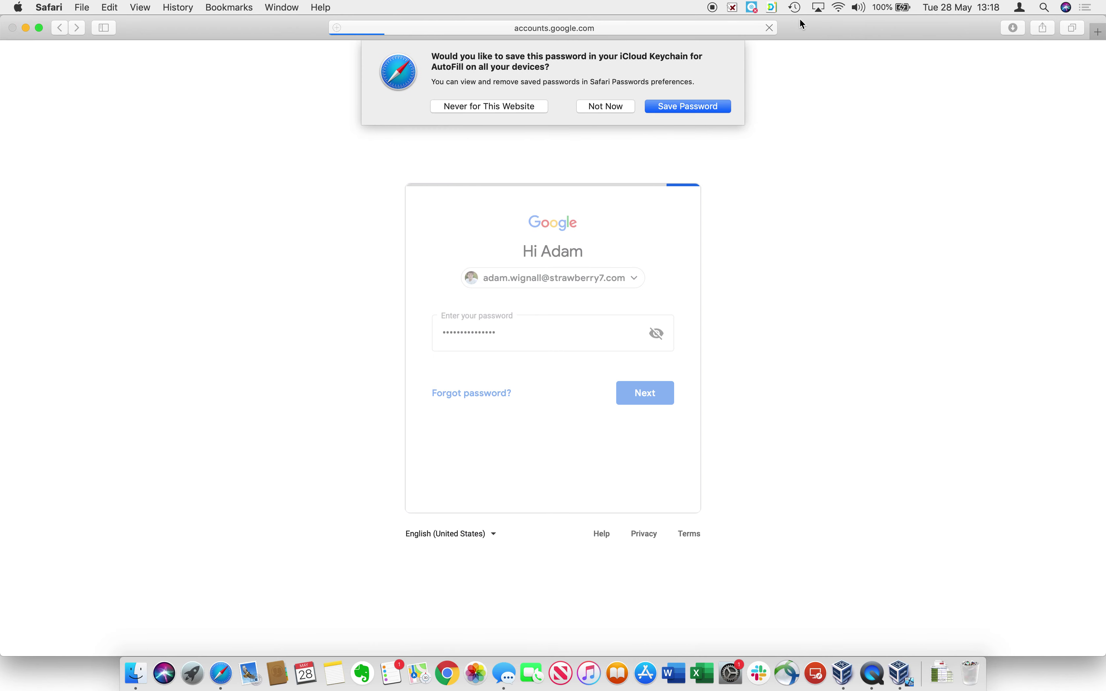
{"action": "left_click", "coordinate": [606, 106]}
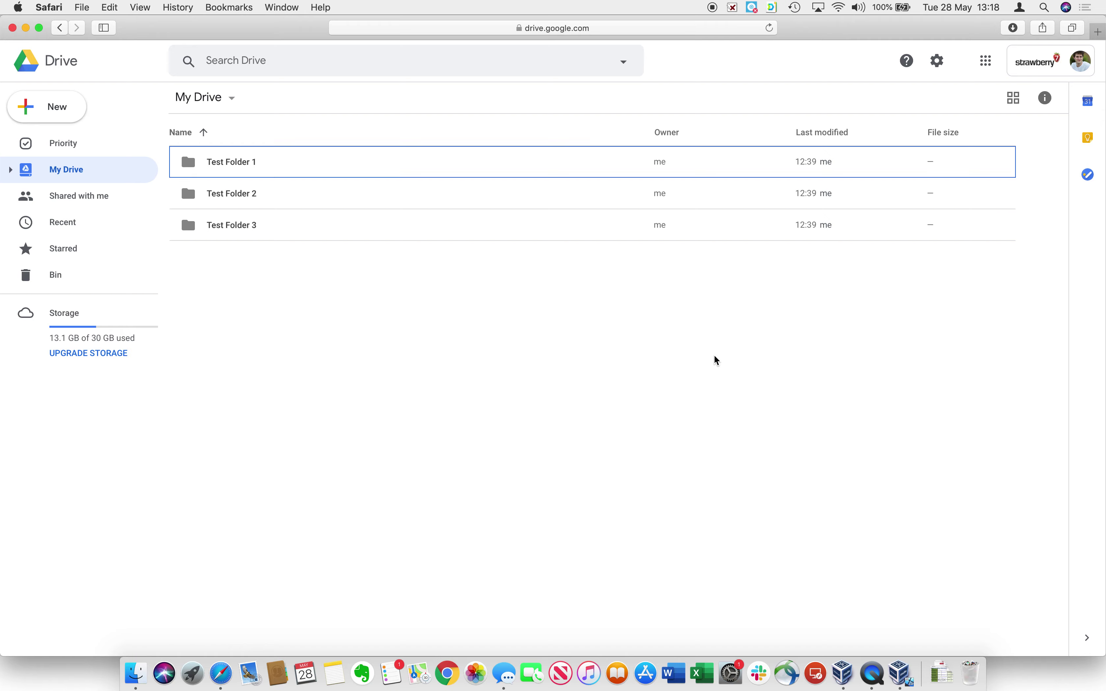
Load the school's Drive address in a new tab, then return to the My Drive tab.
{"action": "key", "text": "super+t"}
{"action": "type", "text": "drive.smi.hounslow.sch.uk"}
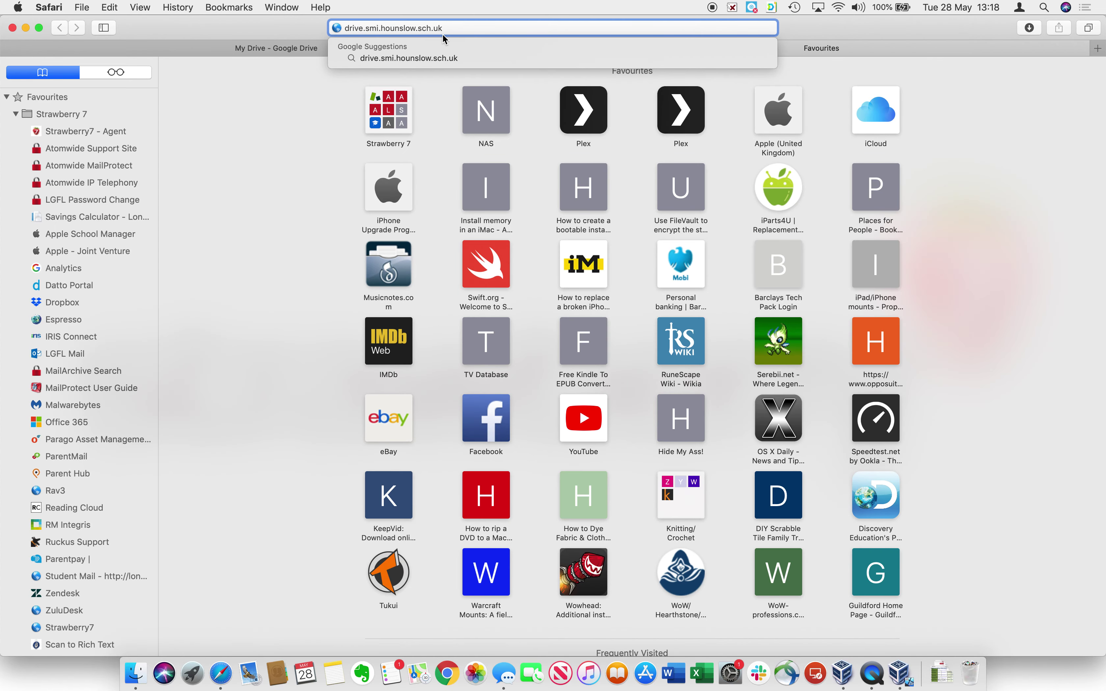
{"action": "key", "text": "Return"}
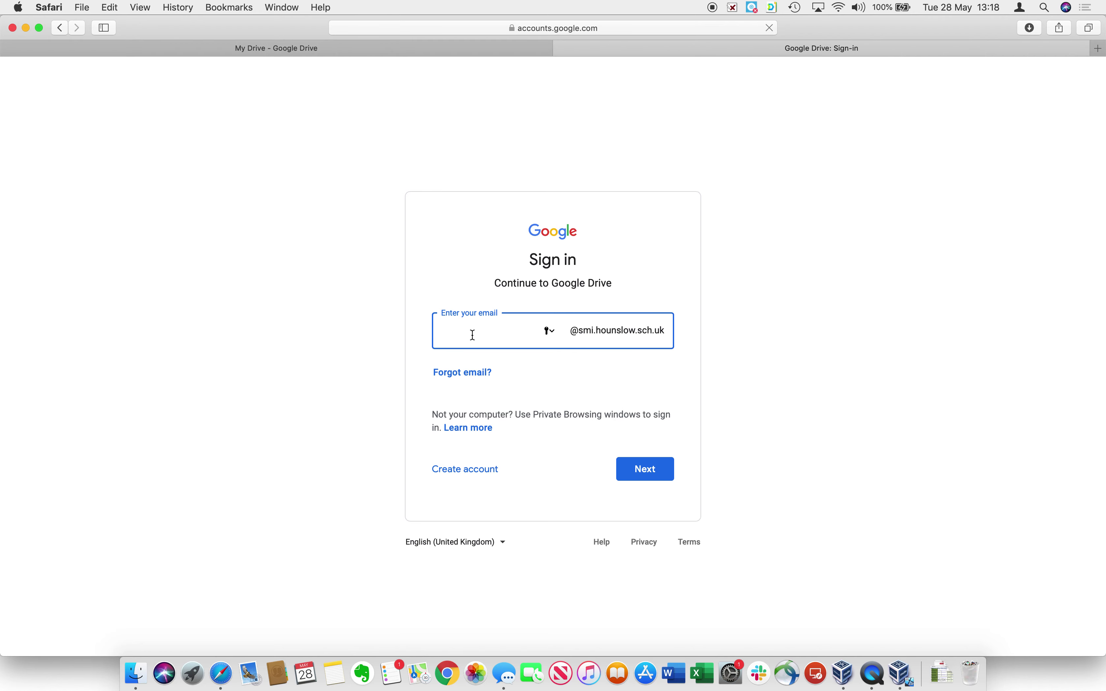
{"action": "left_click", "coordinate": [310, 55]}
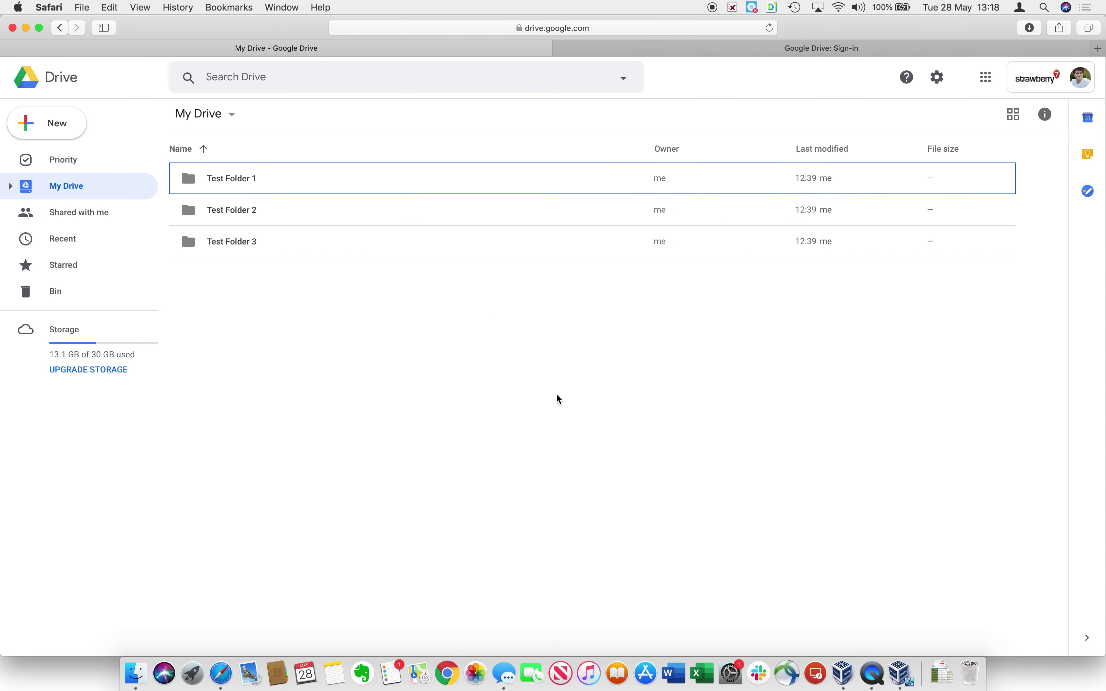
Download the Drive File Stream for Mac installer through Drive's settings menu and Help page.
{"action": "left_click", "coordinate": [559, 399]}
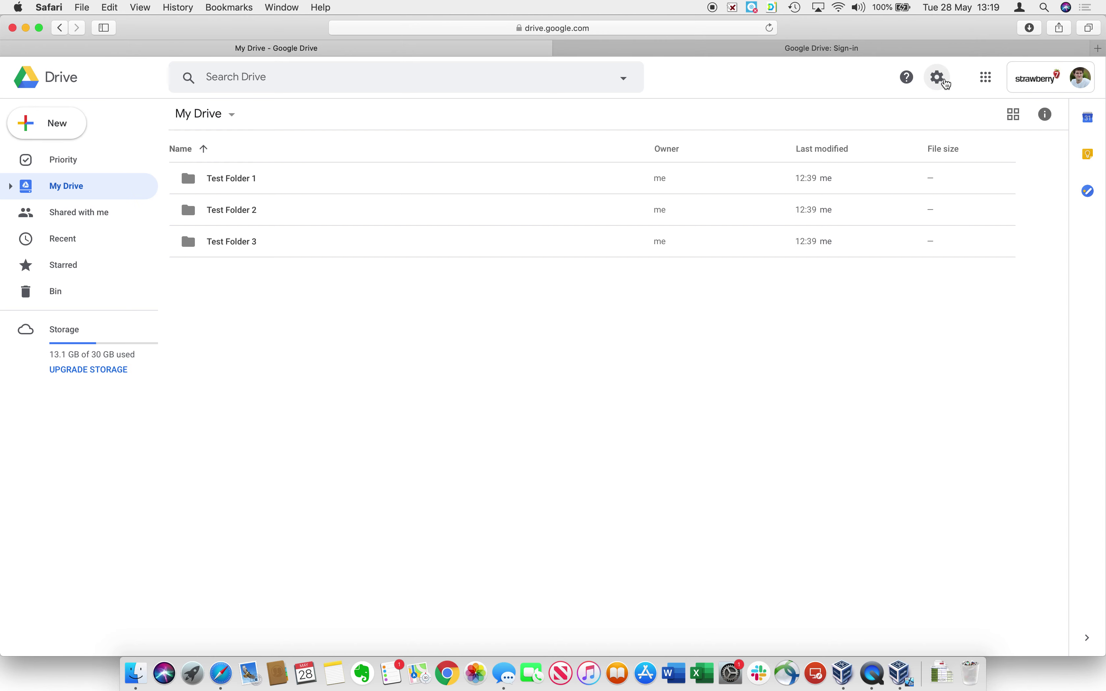
{"action": "left_click", "coordinate": [939, 78]}
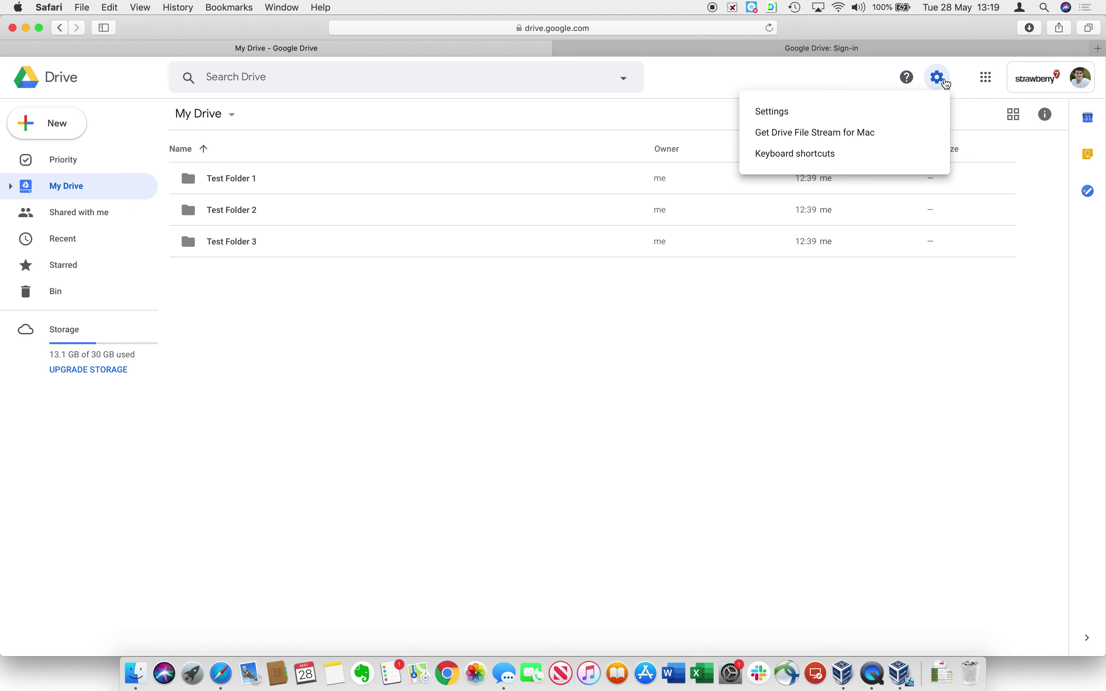
{"action": "left_click", "coordinate": [882, 134]}
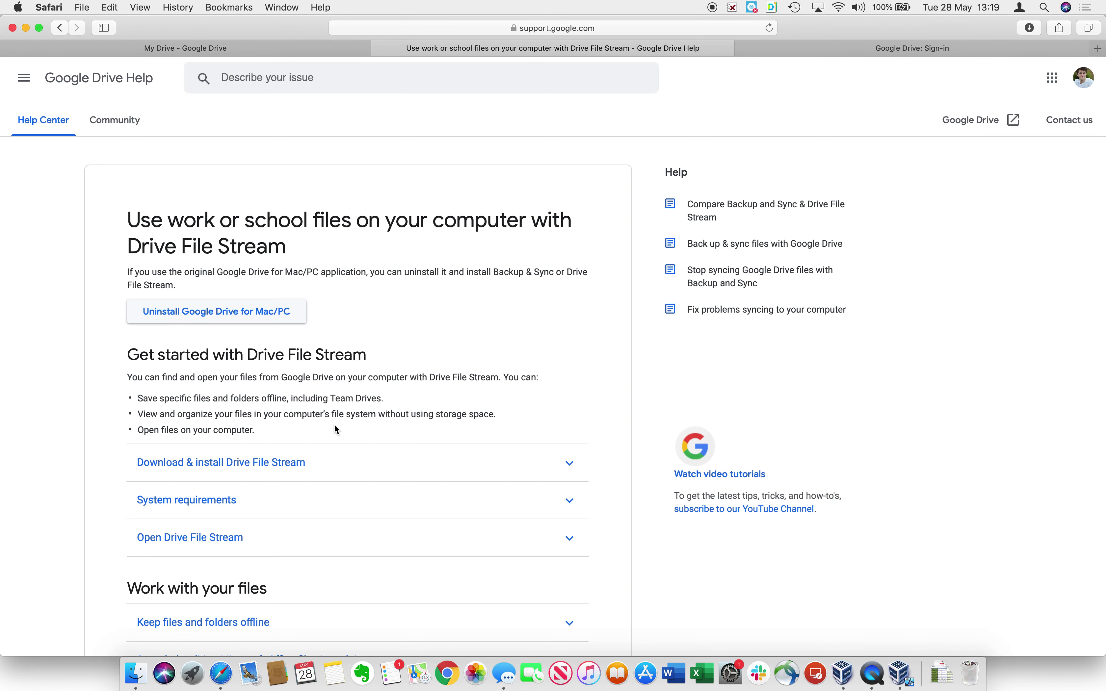
{"action": "left_click", "coordinate": [342, 466]}
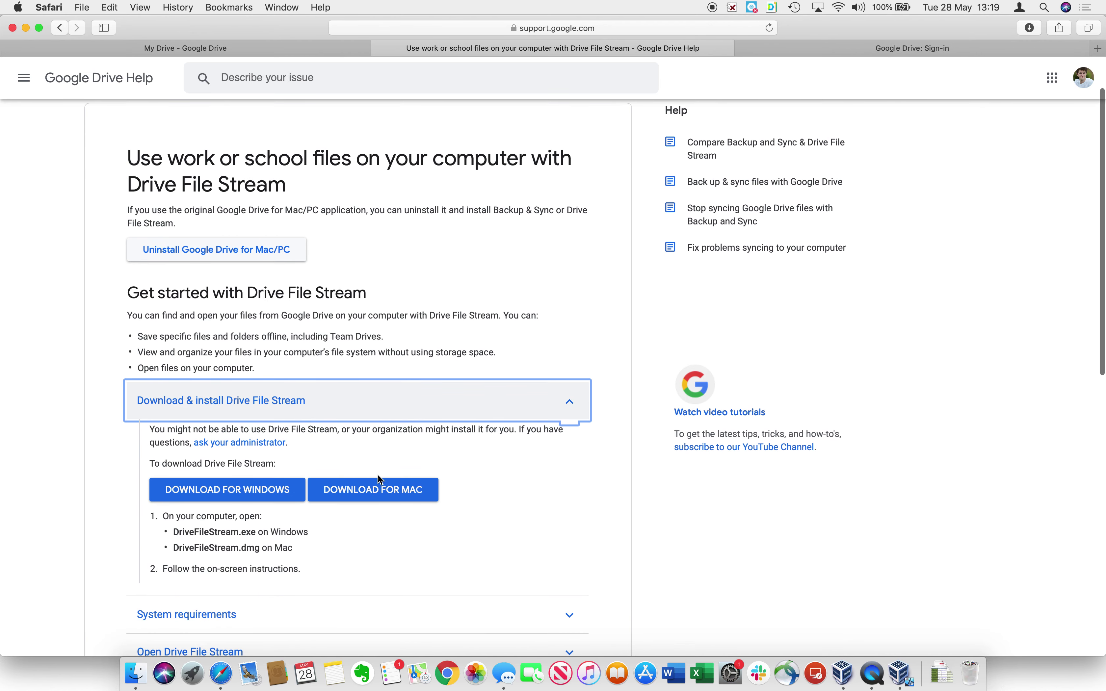
{"action": "left_click", "coordinate": [386, 488]}
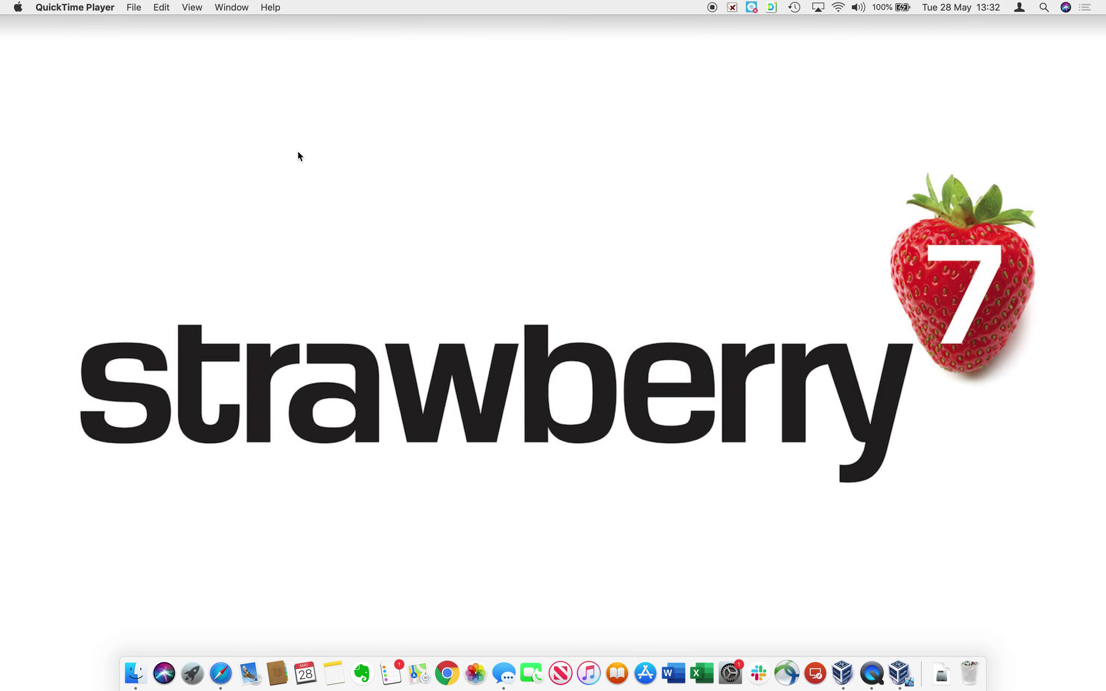
Mount googledrivefilestream.dmg from Downloads and launch GoogleDriveFileStream.pkg.
{"action": "left_click", "coordinate": [141, 679]}
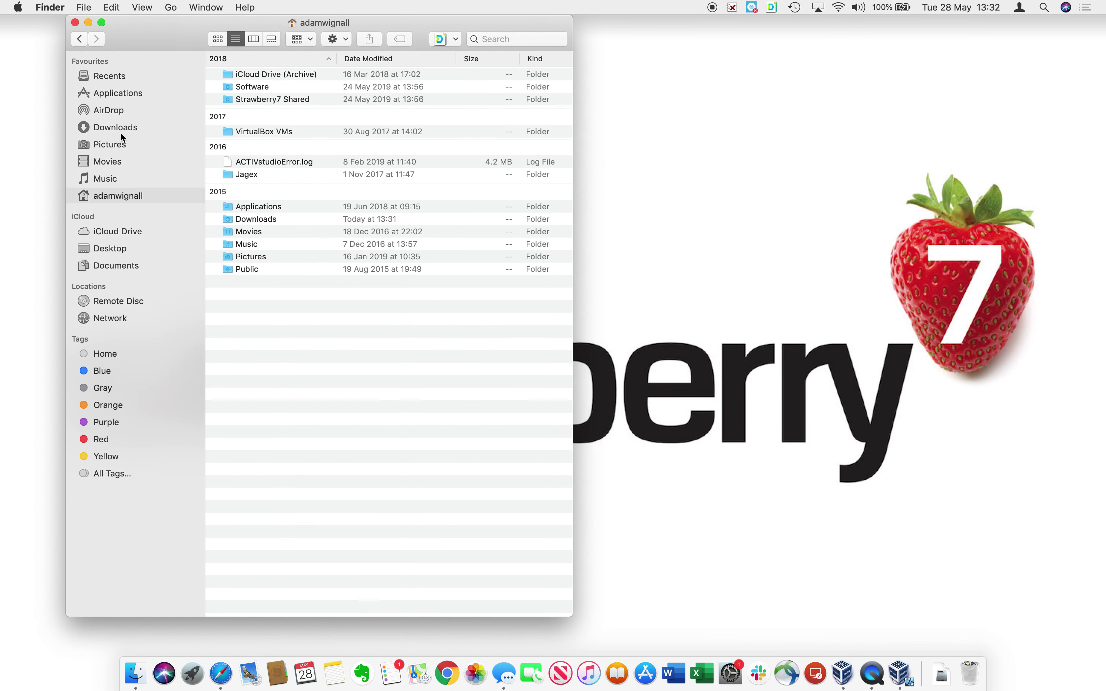
{"action": "left_click", "coordinate": [119, 128]}
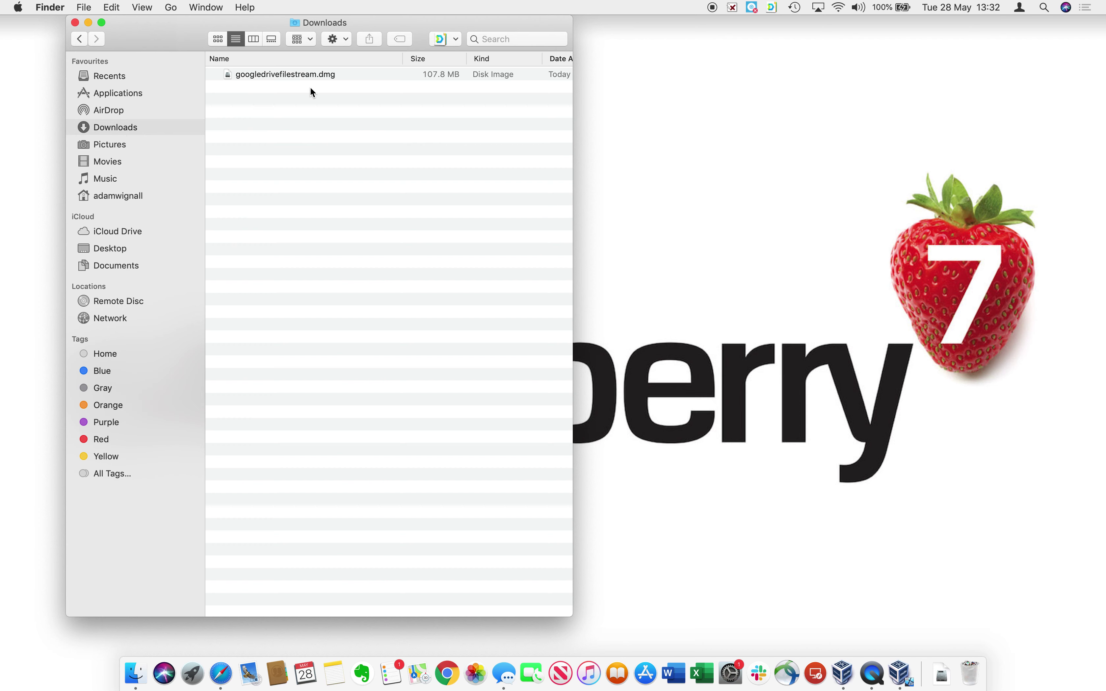
{"action": "left_click", "coordinate": [319, 77]}
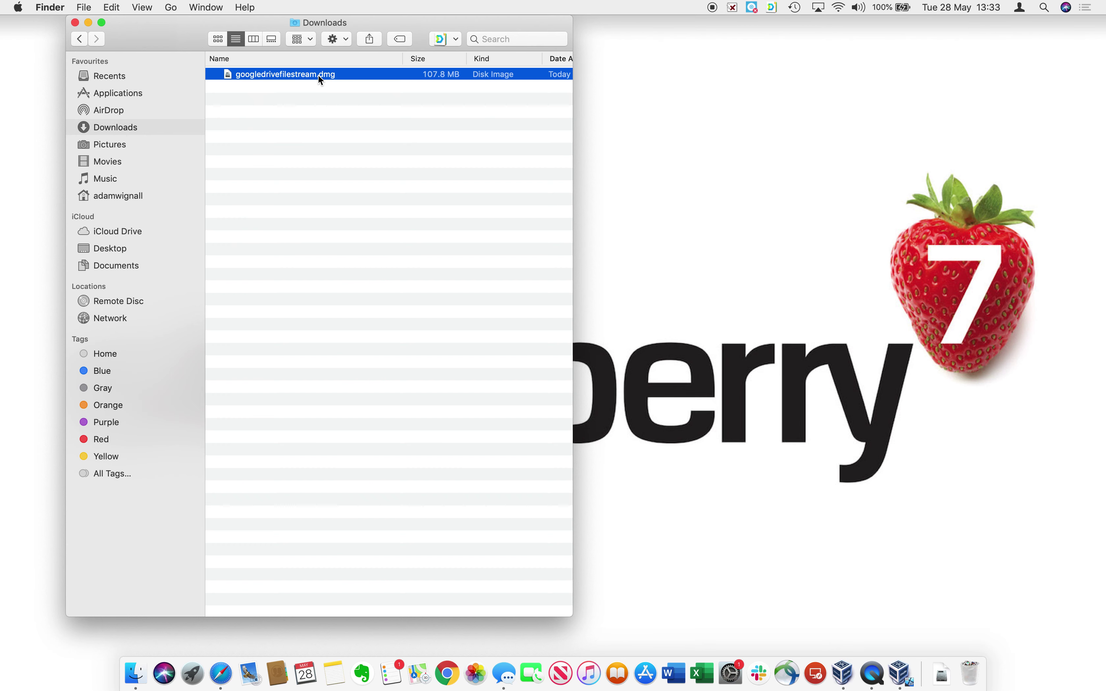
{"action": "double_click", "coordinate": [318, 74]}
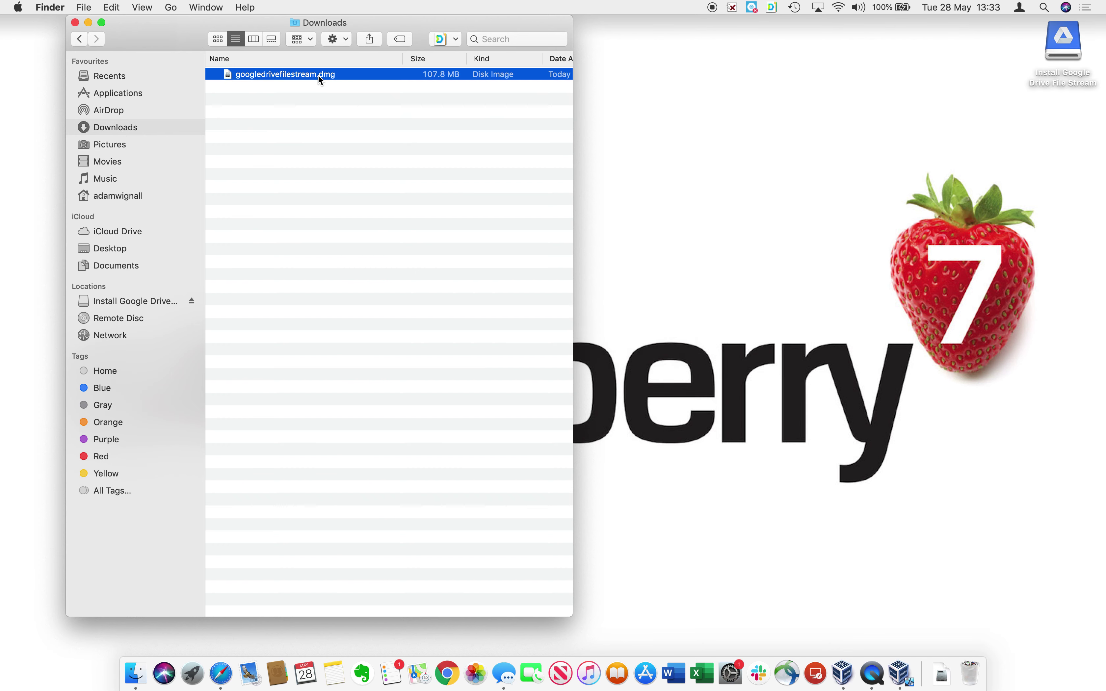
{"action": "double_click", "coordinate": [125, 73]}
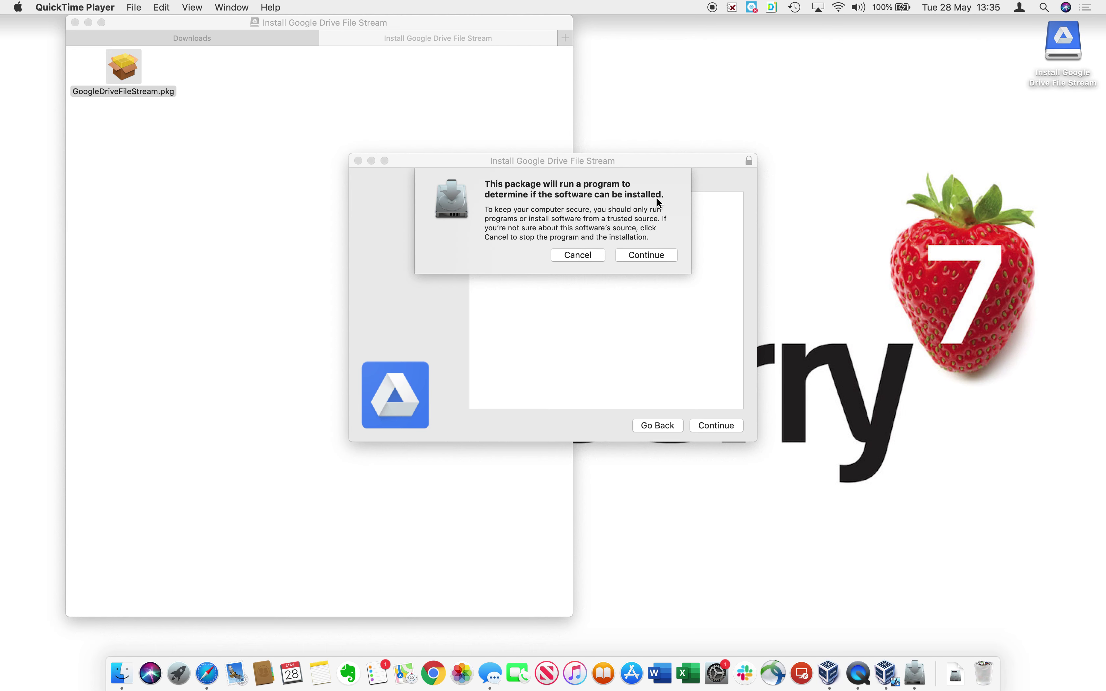
Install Google Drive File Stream on Macintosh HD with the admin password, then move the installer to the Trash.
{"action": "left_click", "coordinate": [639, 256]}
{"action": "left_click", "coordinate": [713, 429]}
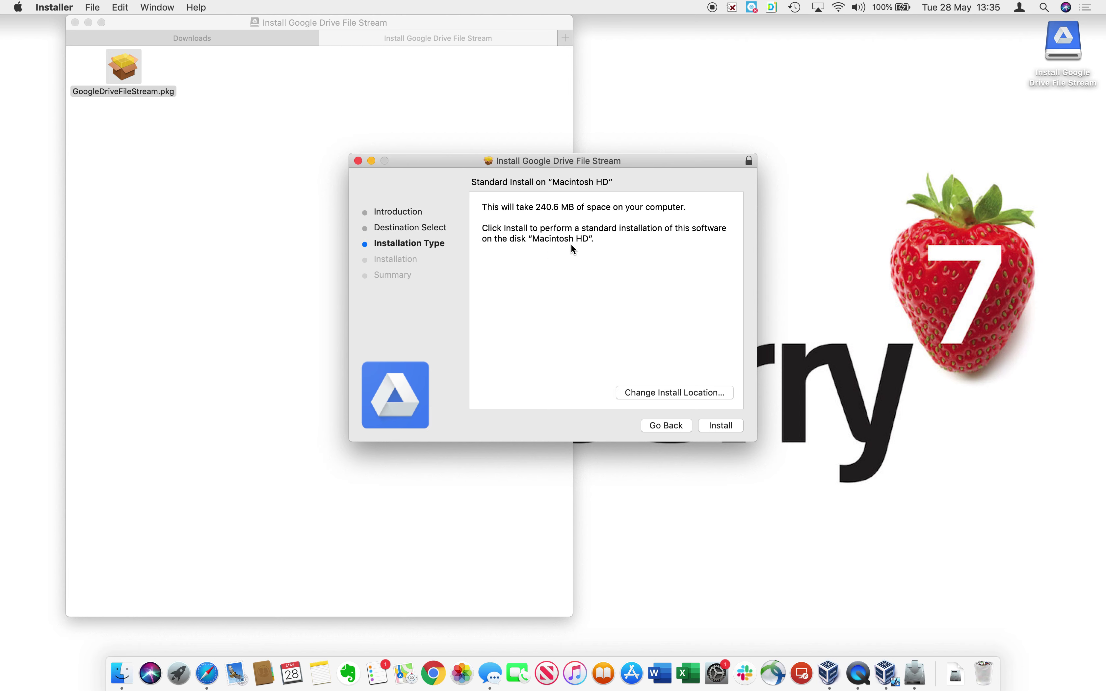
{"action": "left_click", "coordinate": [722, 427]}
{"action": "type", "text": "•••••••••••"}
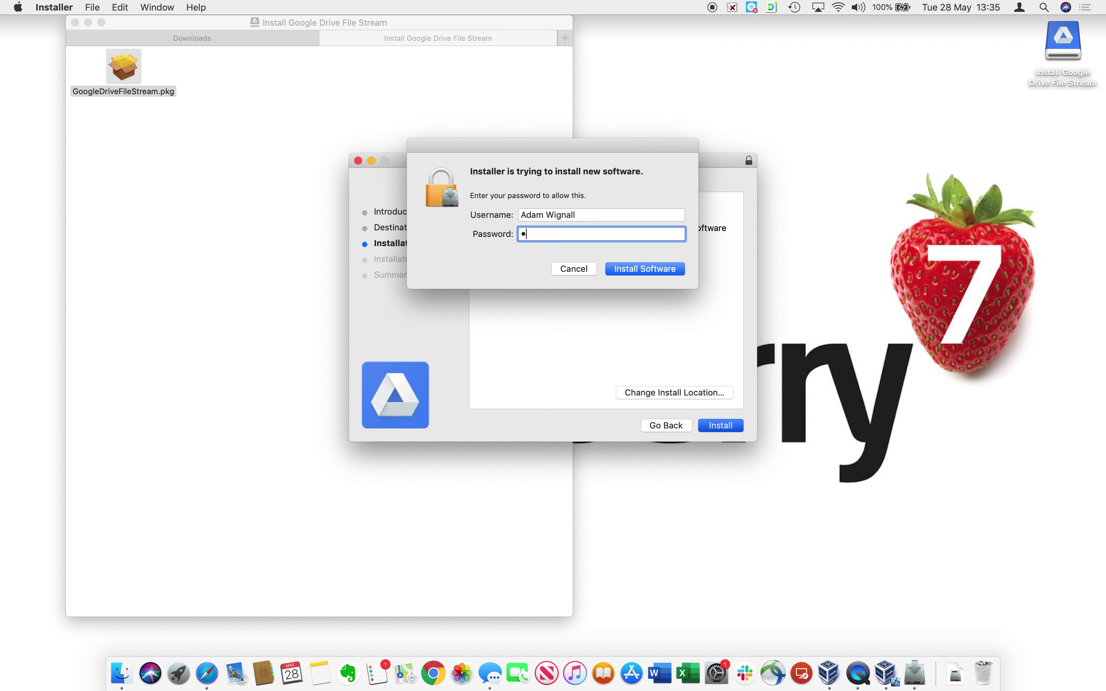
{"action": "type", "text": "••••"}
{"action": "key", "text": "Return"}
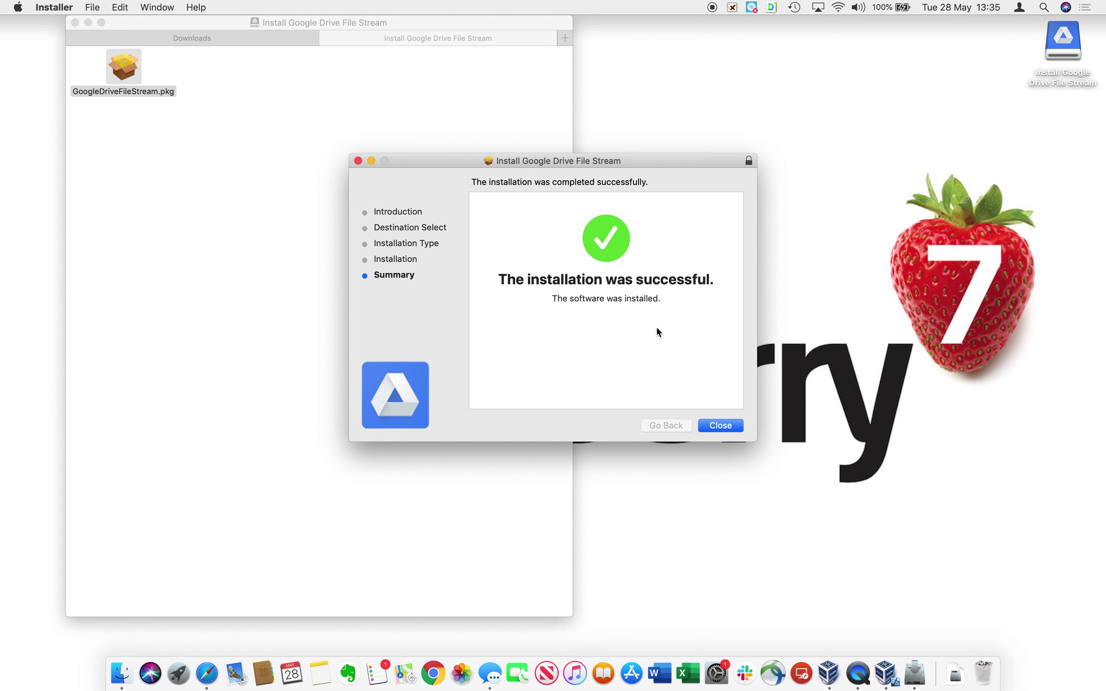
{"action": "left_click", "coordinate": [739, 426]}
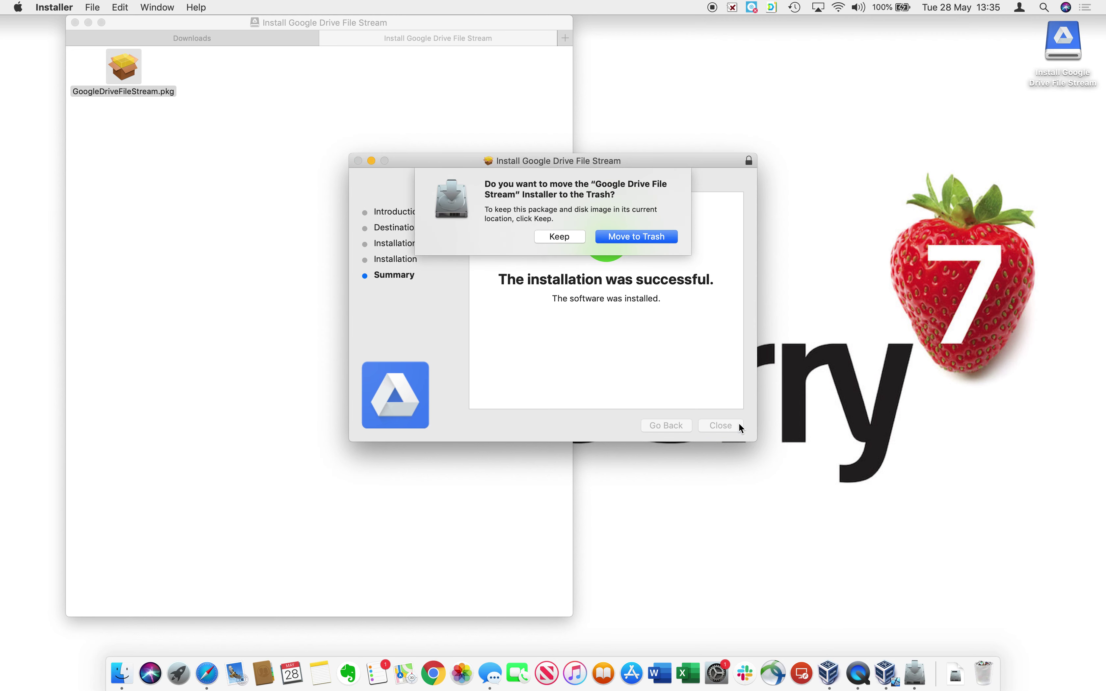
{"action": "left_click", "coordinate": [624, 238]}
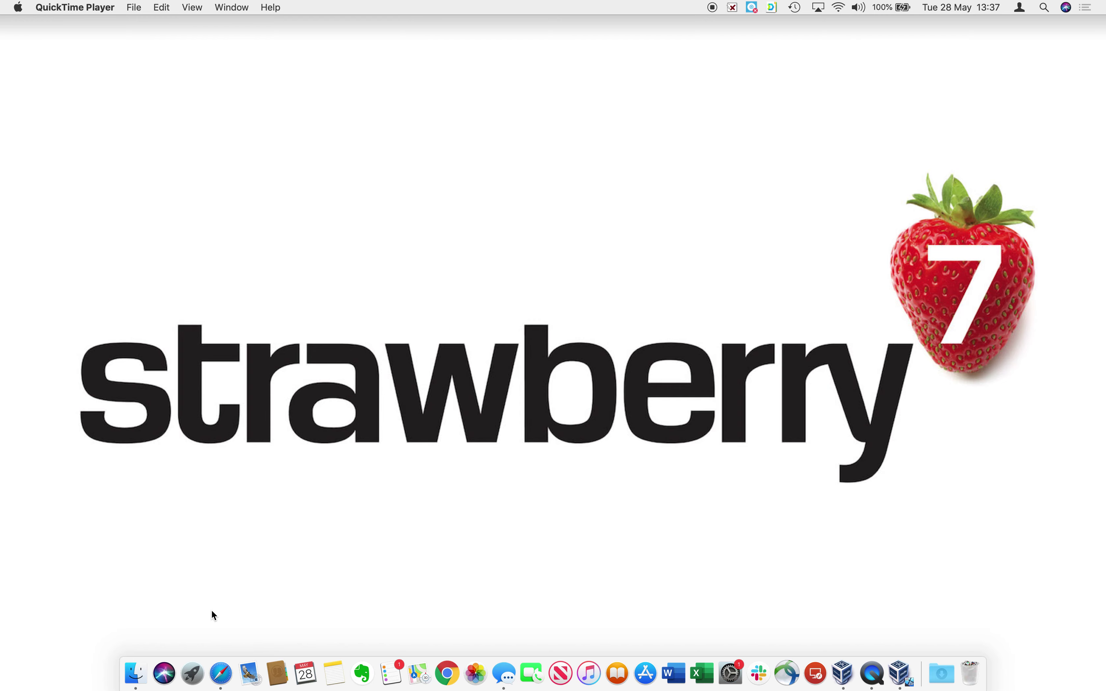
Launch Google Drive File Stream from Launchpad and sign in with the account e-mail and password.
{"action": "left_click", "coordinate": [188, 675]}
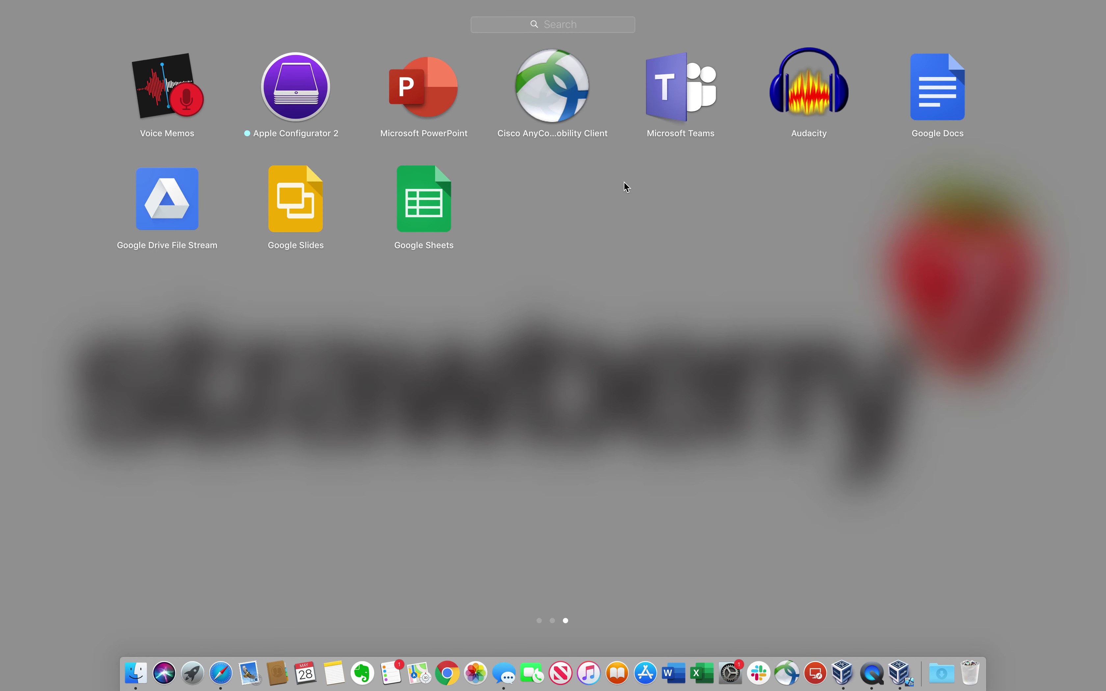
{"action": "left_click", "coordinate": [163, 211]}
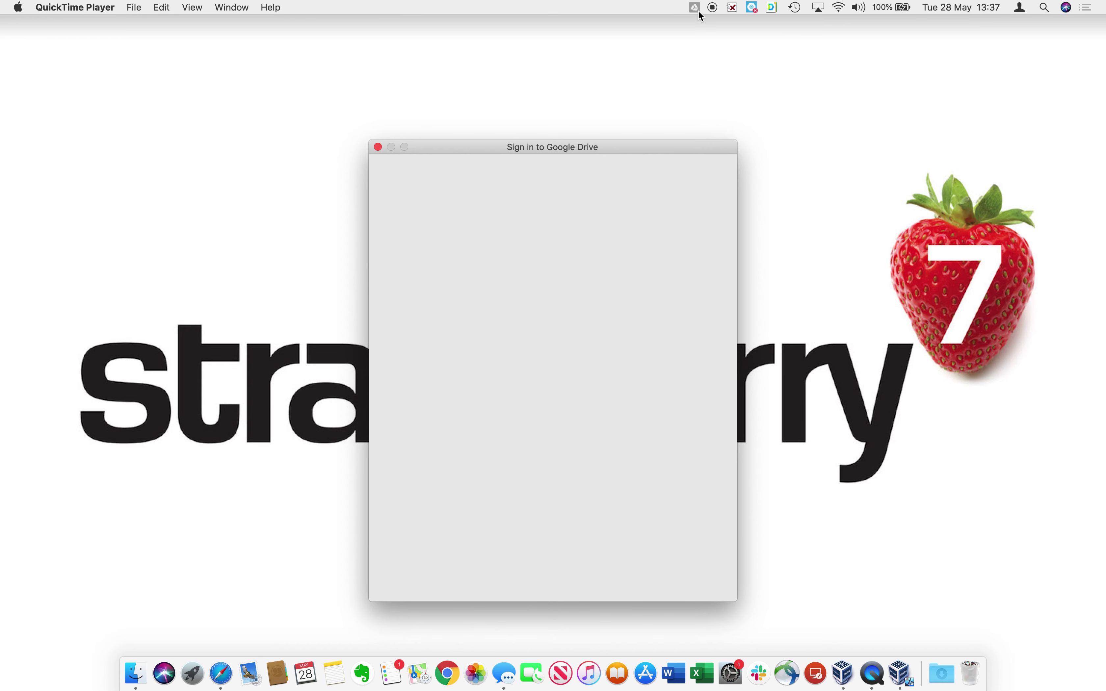
{"action": "left_click", "coordinate": [517, 297]}
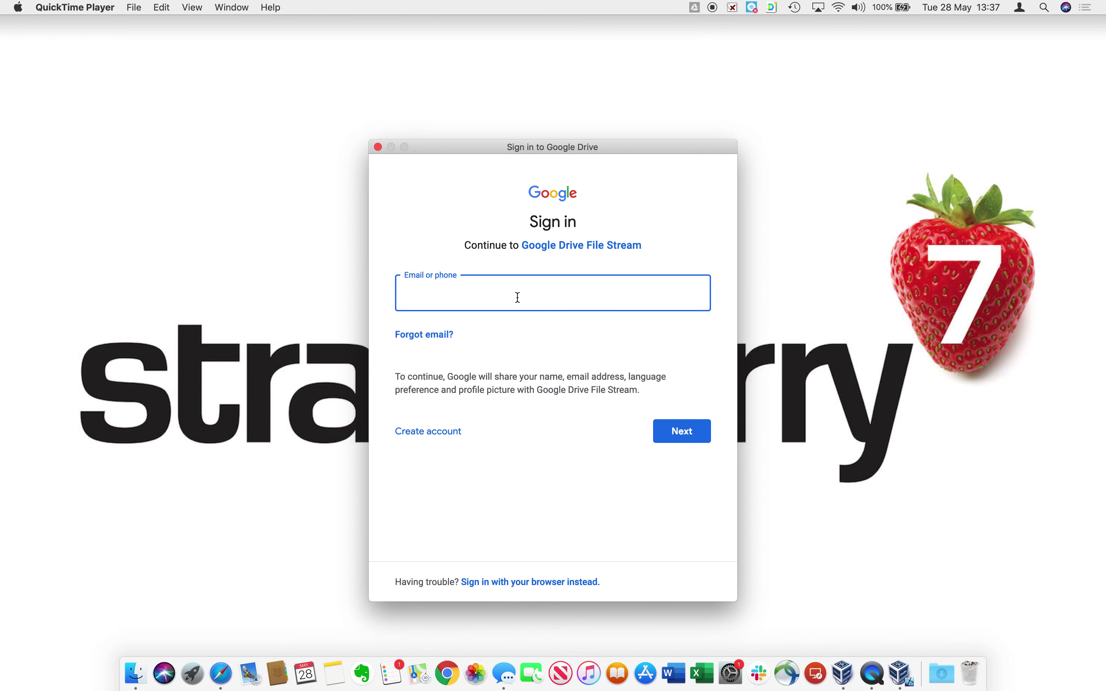
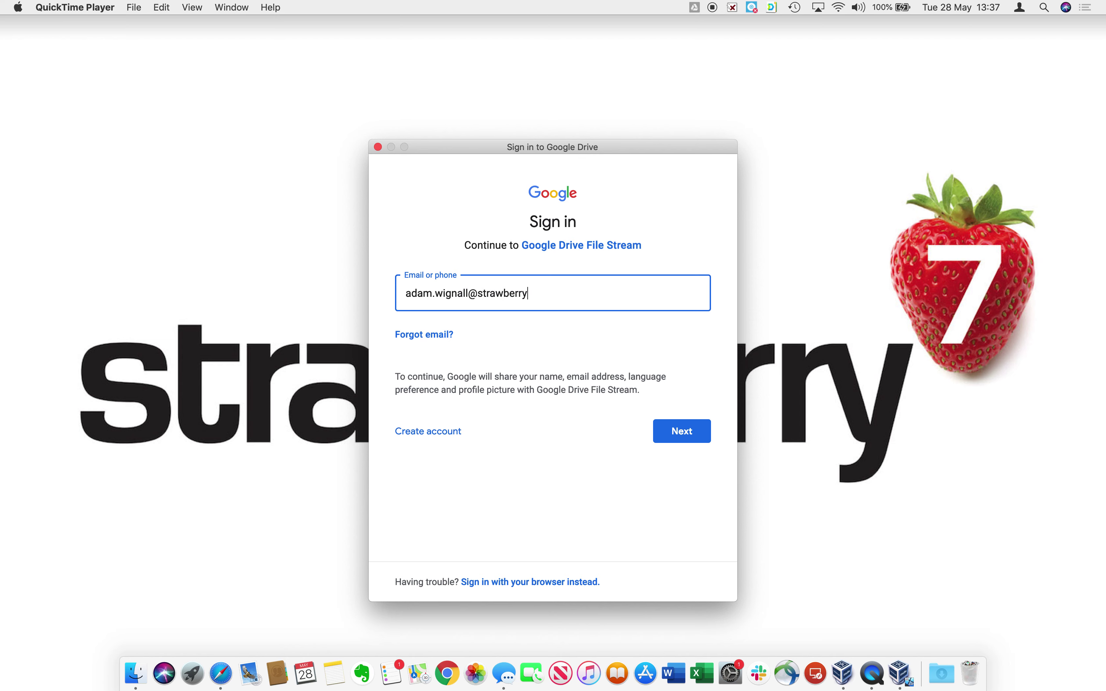
{"action": "key", "text": "Return"}
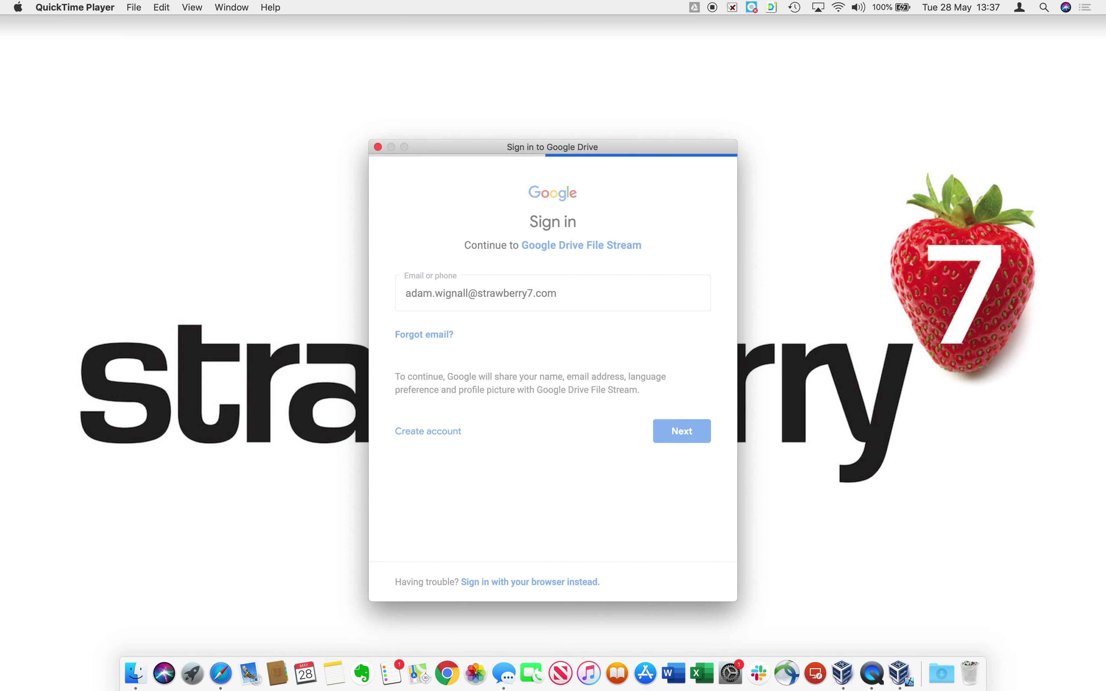
{"action": "type", "text": "••••••••••••••"}
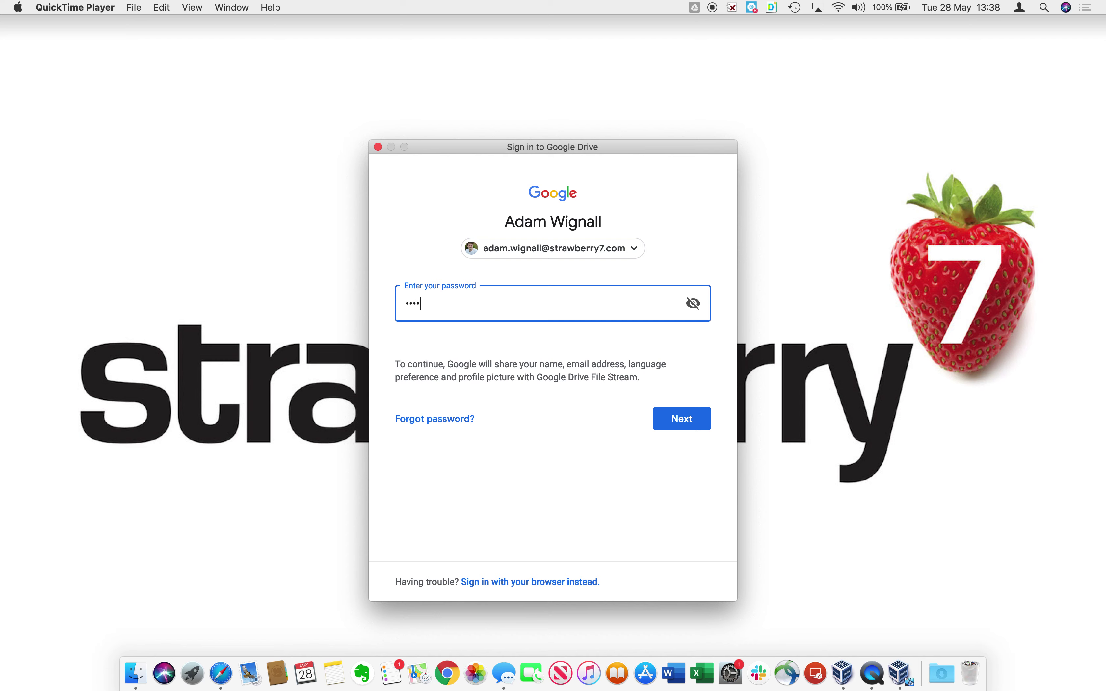
{"action": "key", "text": "Return"}
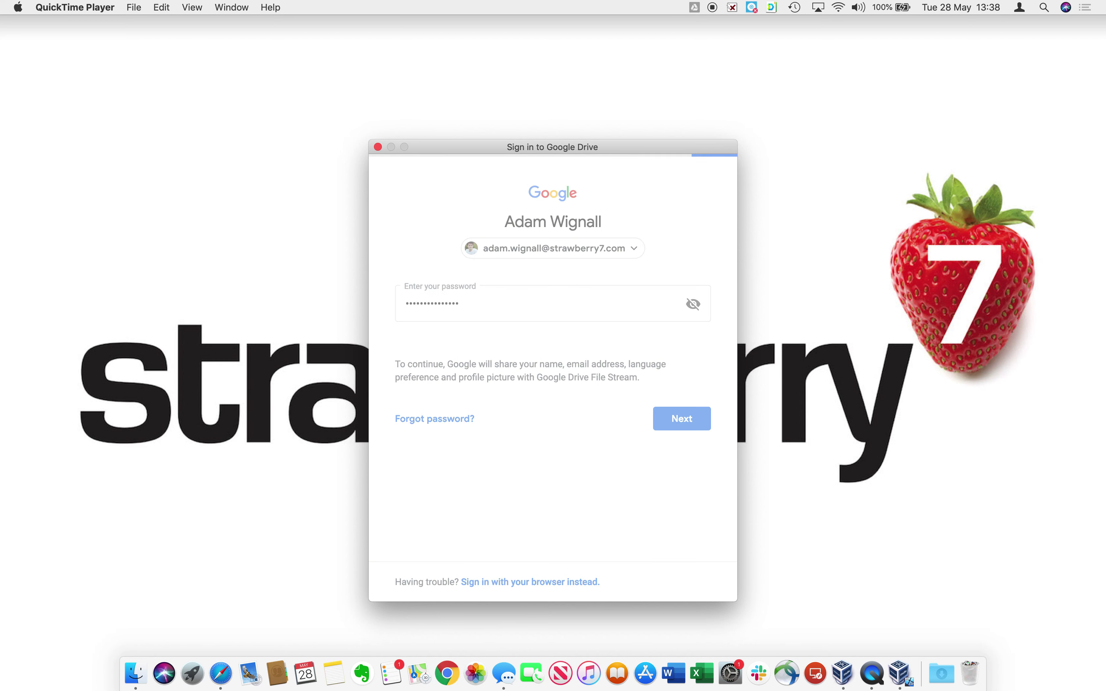
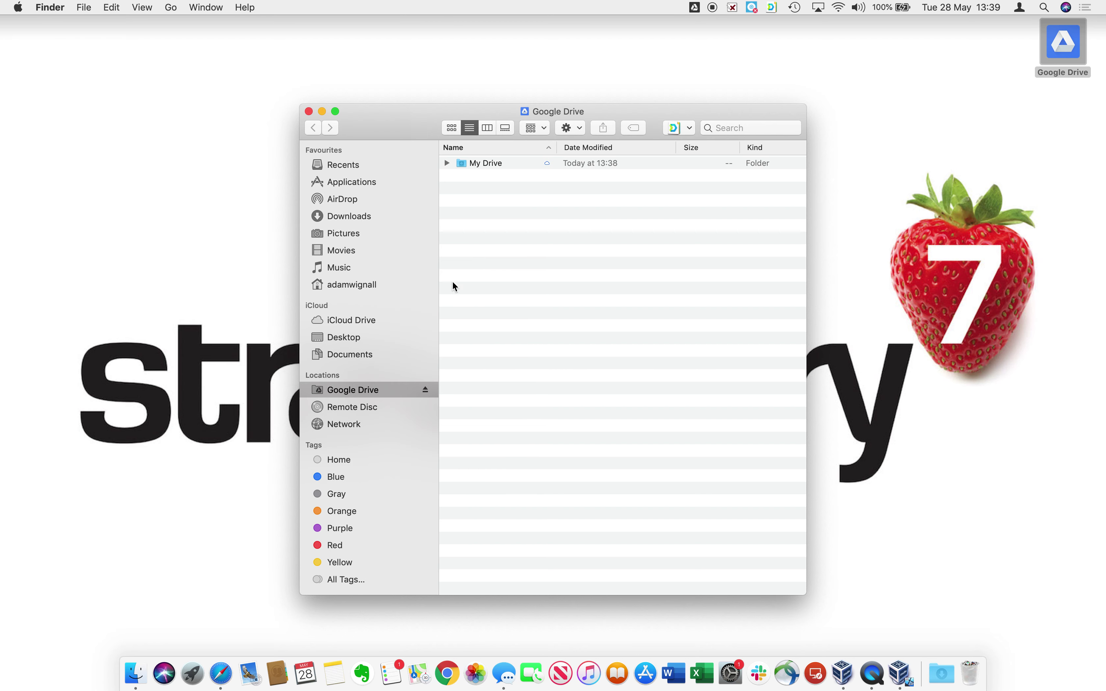
Expand My Drive in Finder to show Test Folder 1, 2 and 3, then bring Safari forward.
{"action": "left_click", "coordinate": [447, 162]}
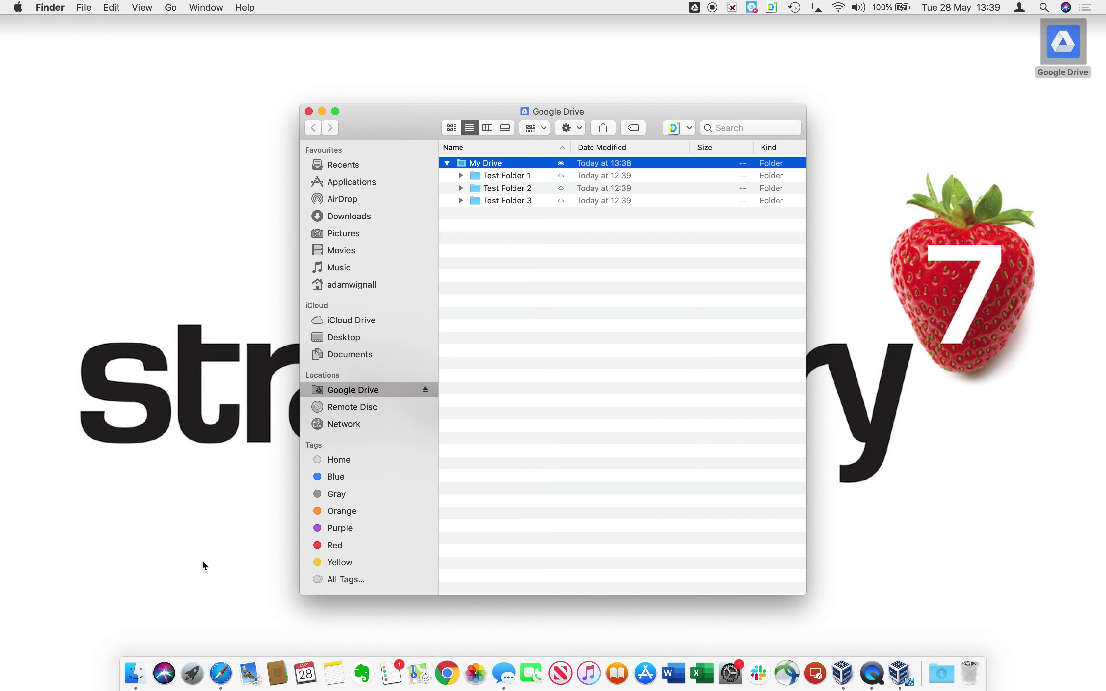
{"action": "left_click", "coordinate": [220, 672]}
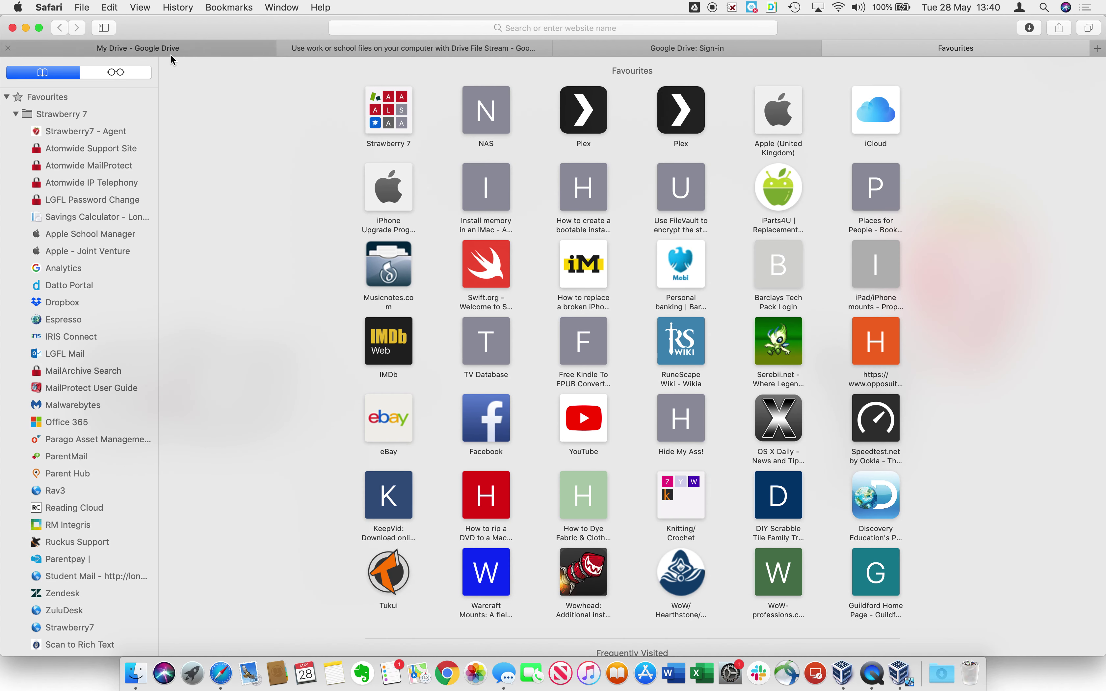
Show the web My Drive page with Test Folder 1, 2 and 3 beside the Finder window.
{"action": "left_click", "coordinate": [172, 51]}
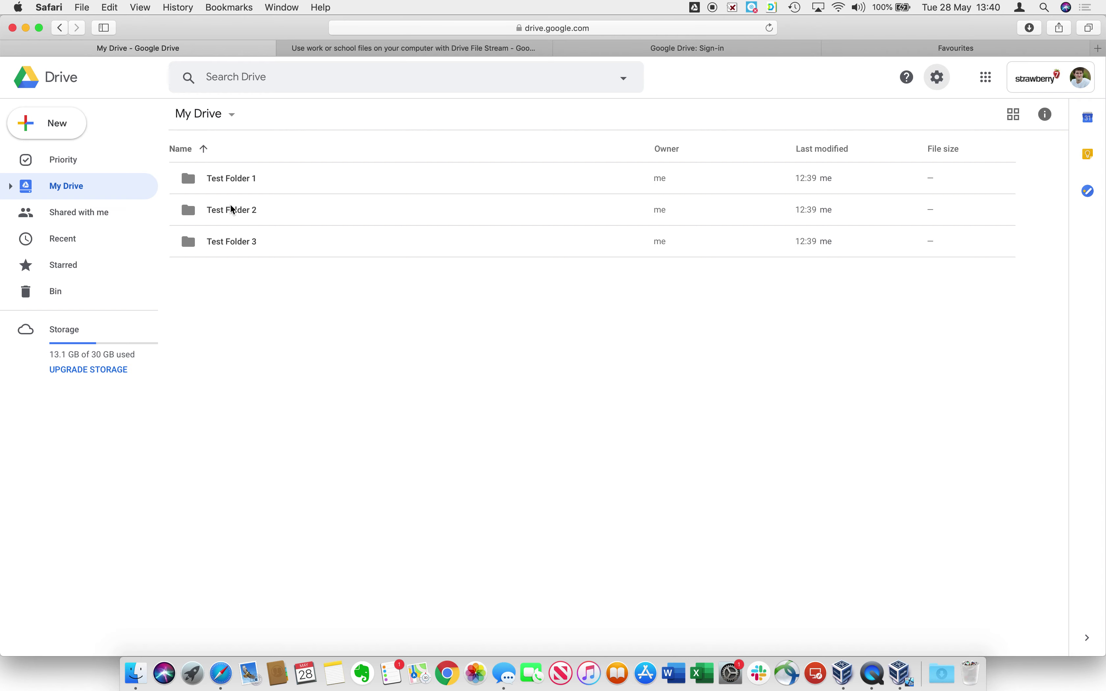
{"action": "left_click", "coordinate": [135, 674]}
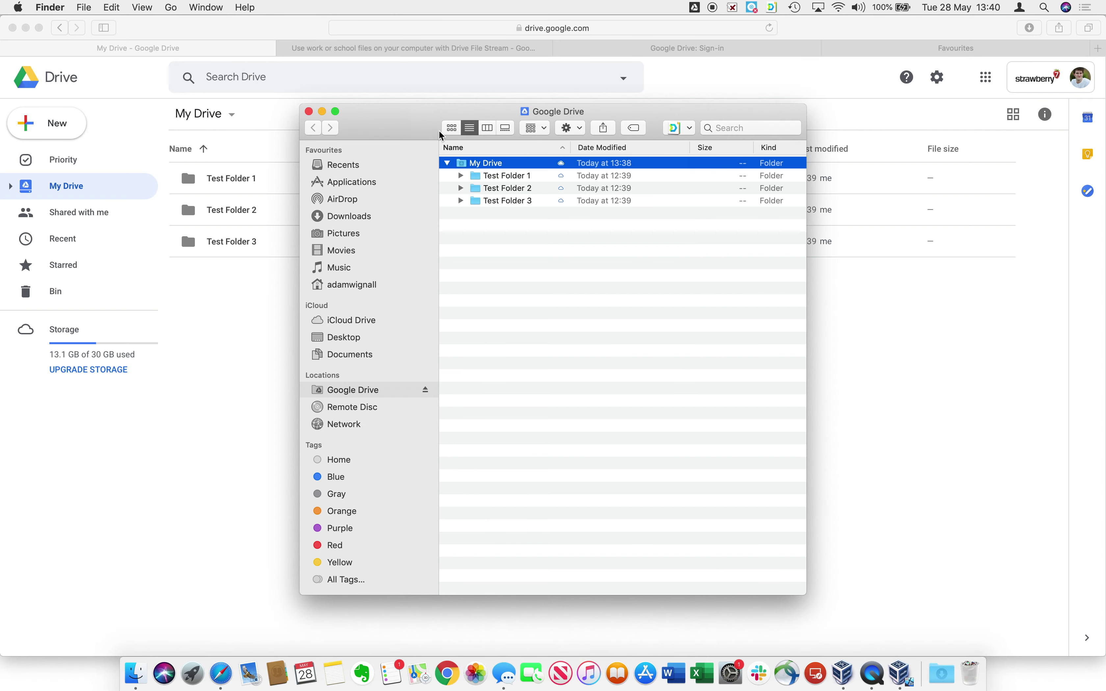
{"action": "left_click_drag", "start_coordinate": [409, 121], "coordinate": [586, 118]}
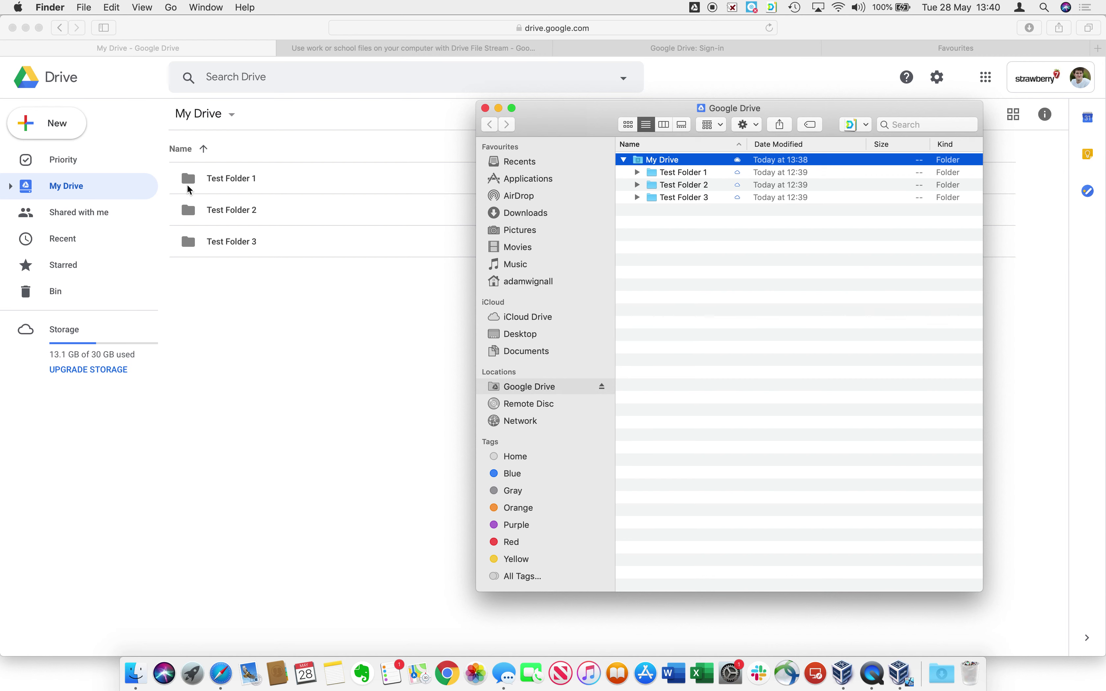
{"action": "left_click", "coordinate": [253, 298]}
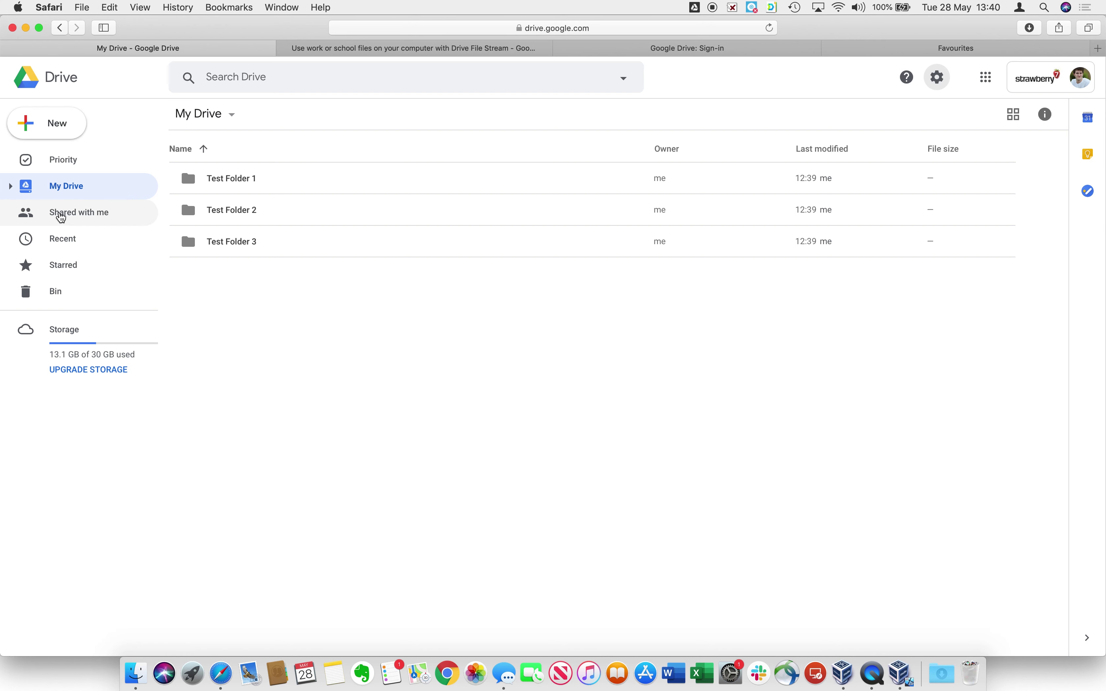
Open Shared with me in Google Drive and reposition the Finder window alongside it.
{"action": "left_click", "coordinate": [67, 220]}
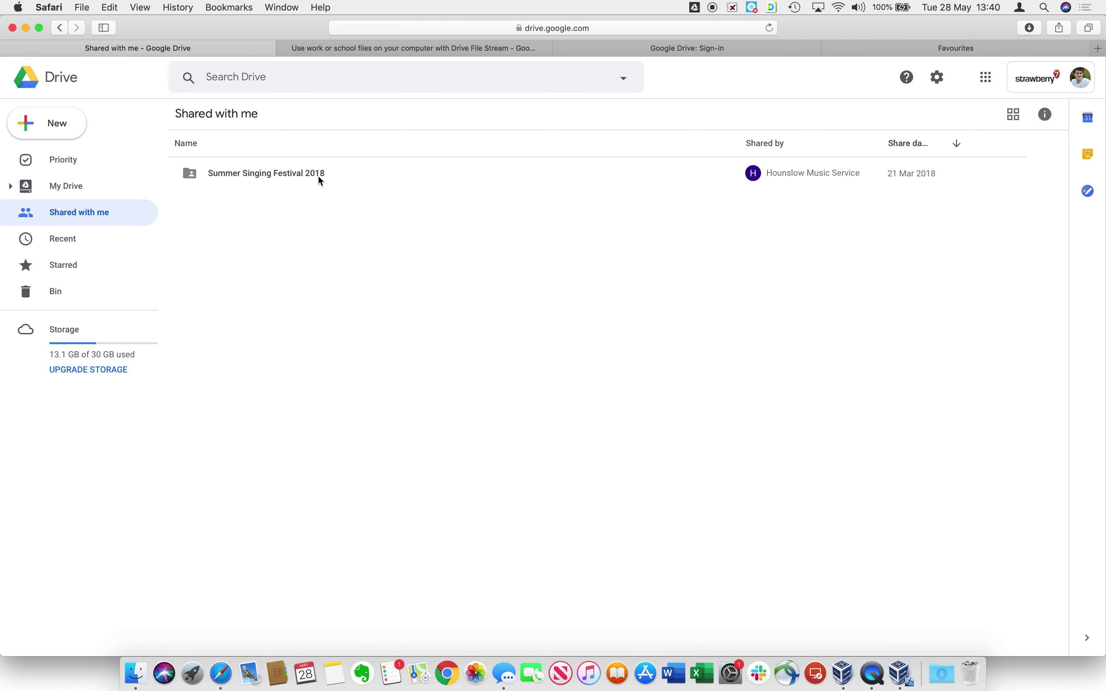
{"action": "left_click", "coordinate": [138, 673]}
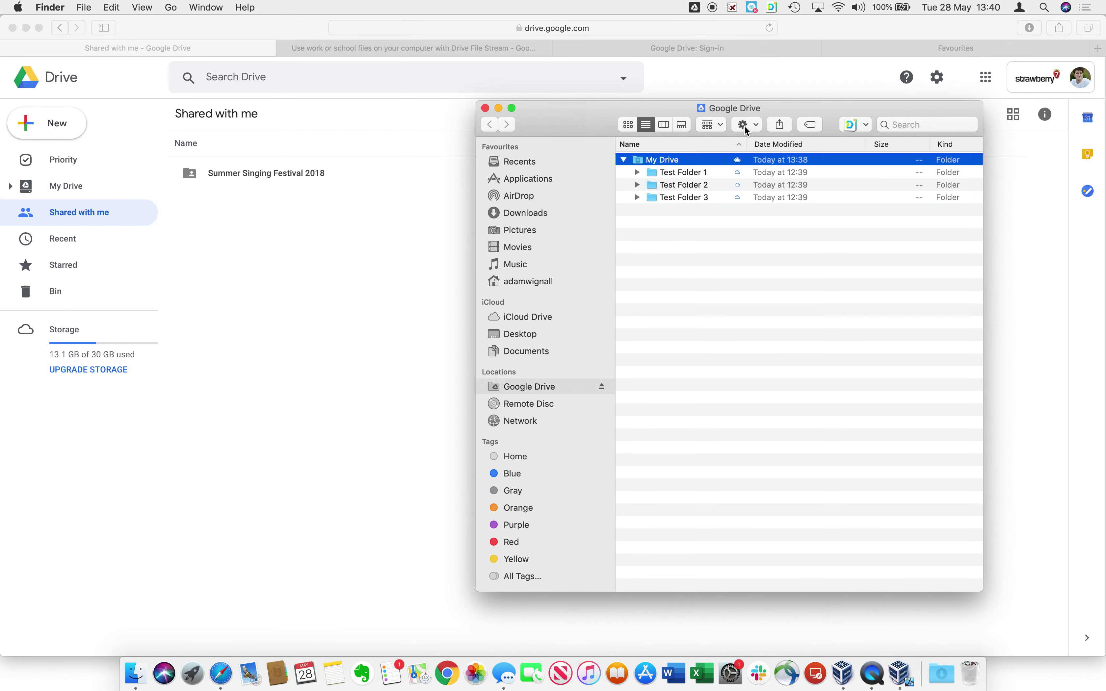
{"action": "left_click_drag", "start_coordinate": [679, 112], "coordinate": [719, 84]}
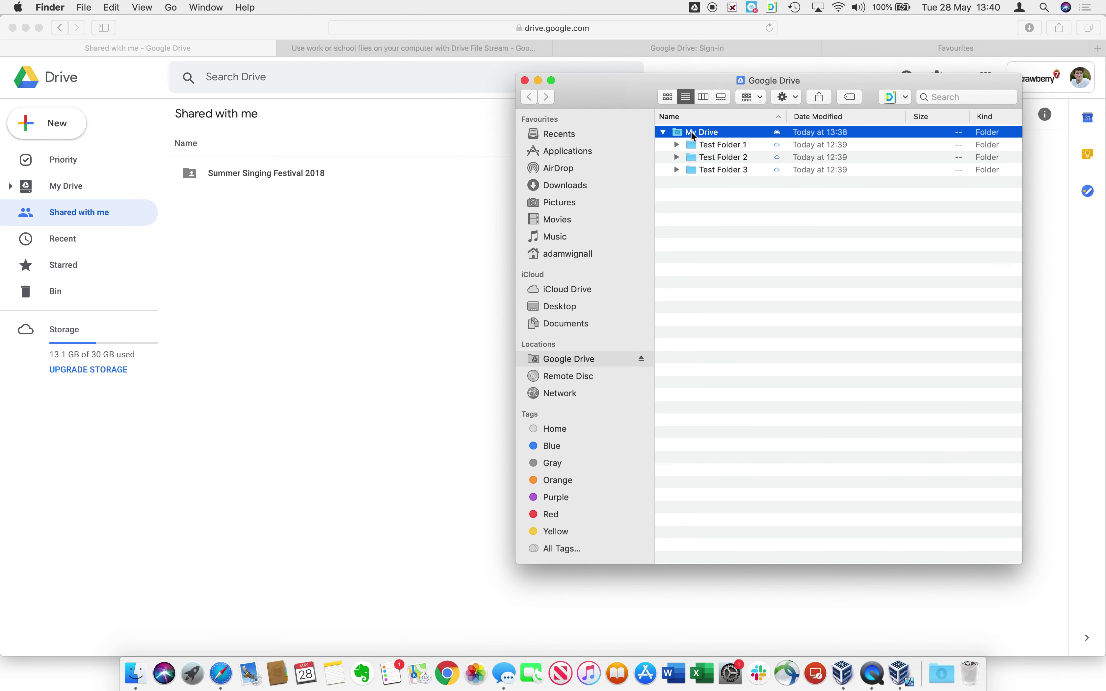
{"action": "left_click", "coordinate": [233, 243]}
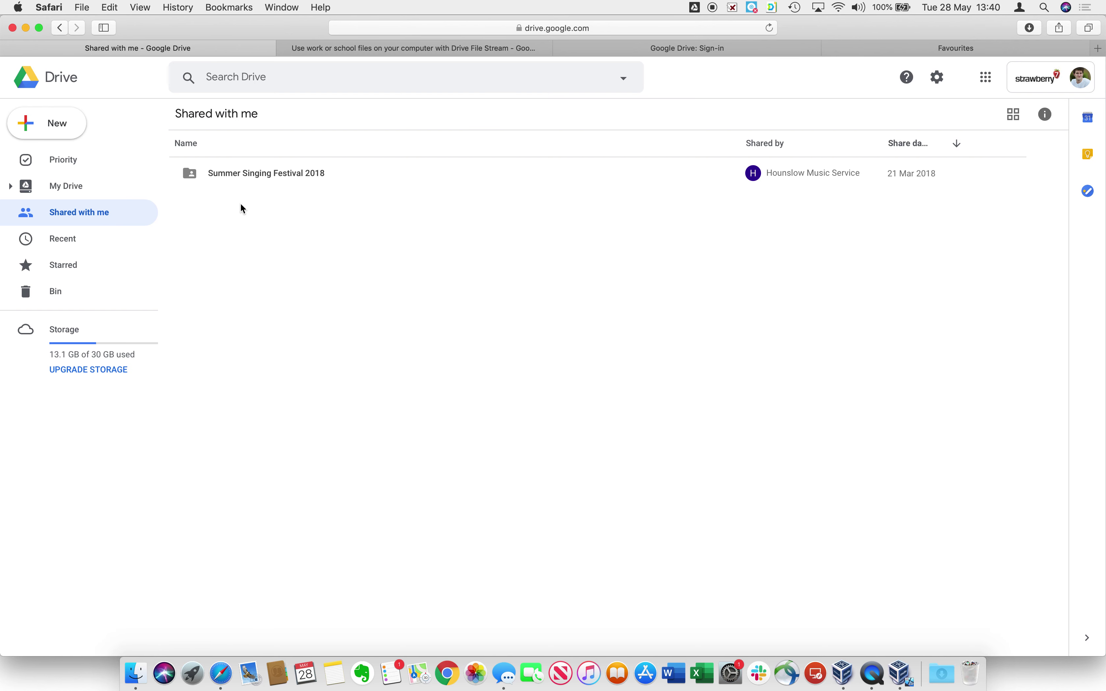
Add the shared Summer Singing Festival 2018 folder to My Drive and return to Finder.
{"action": "left_click", "coordinate": [322, 177]}
{"action": "right_click", "coordinate": [323, 179]}
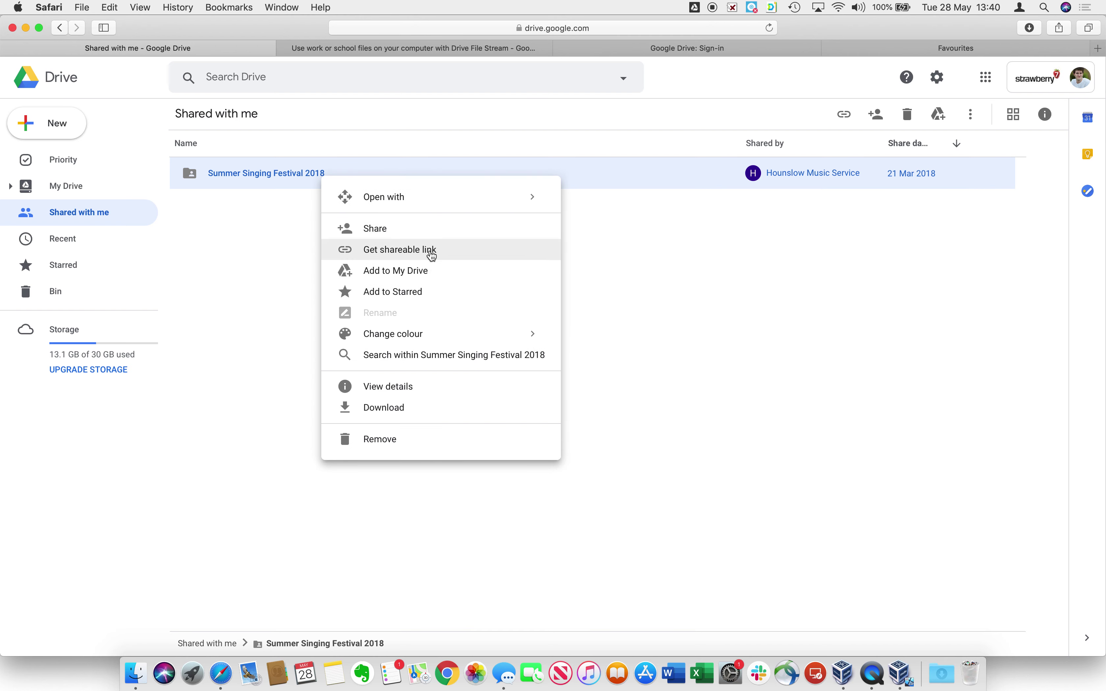
{"action": "left_click", "coordinate": [420, 273]}
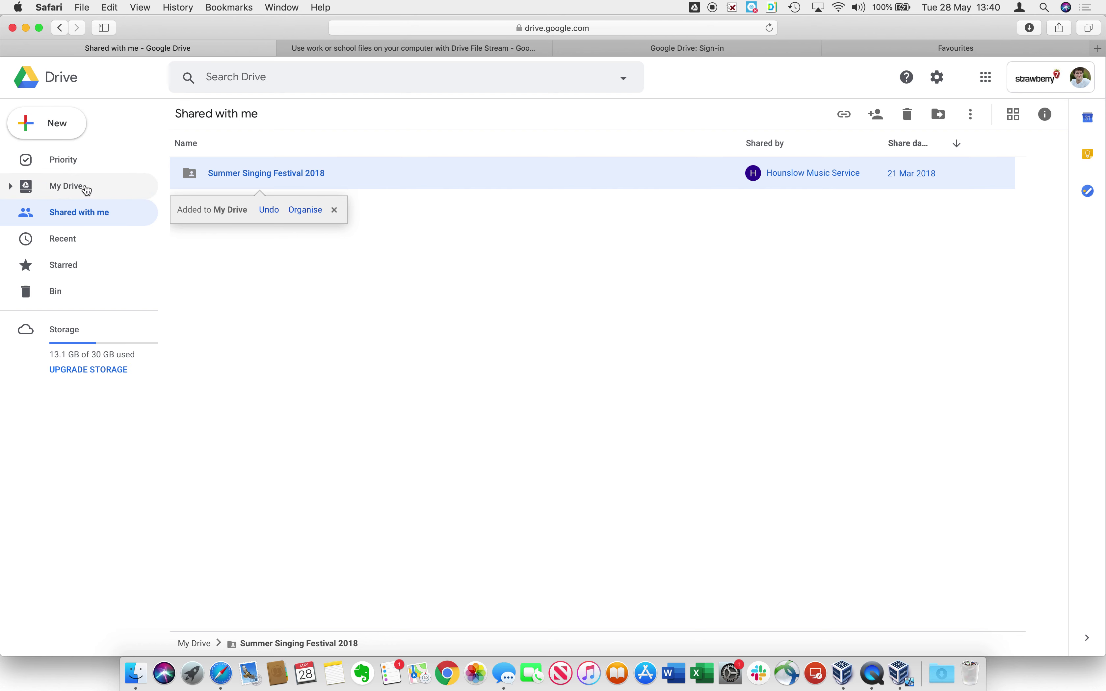
{"action": "left_click", "coordinate": [373, 337]}
{"action": "left_click", "coordinate": [133, 683]}
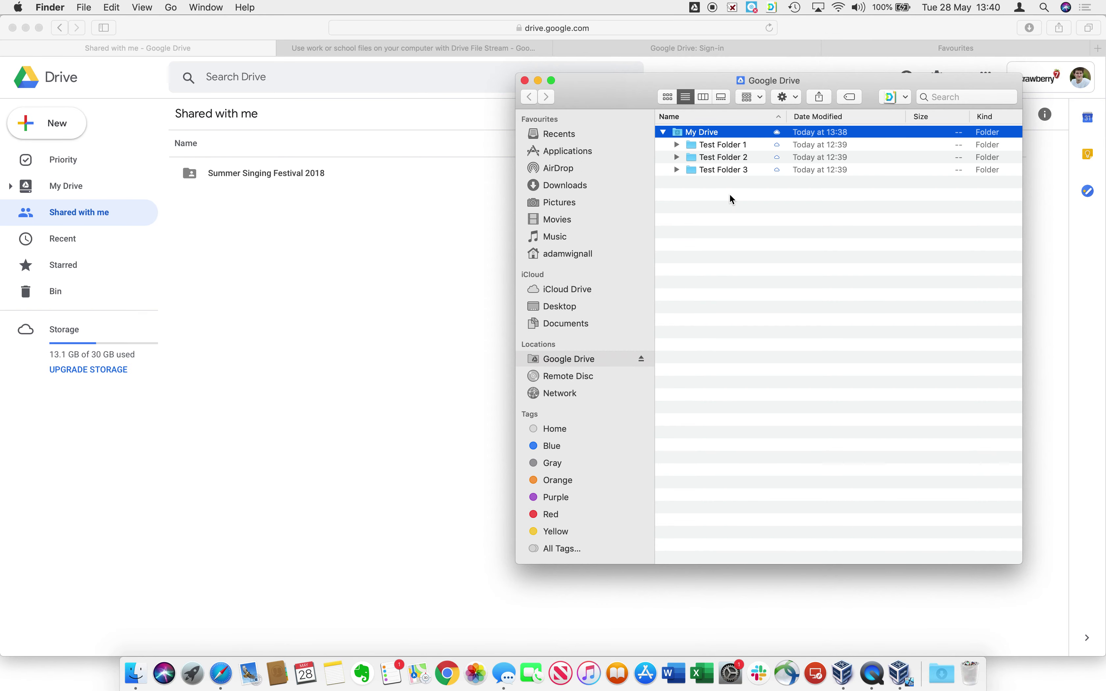
Check Summer Singing Festival 2018 in Finder's My Drive and view the up-to-date sync status.
{"action": "left_click", "coordinate": [750, 213]}
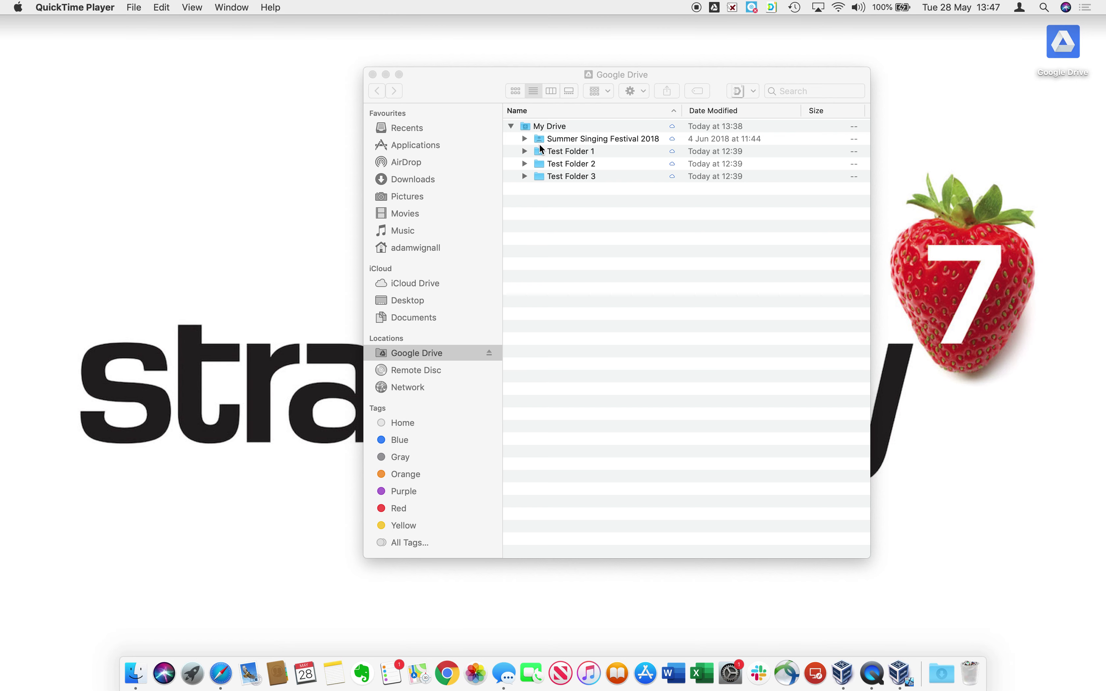
{"action": "left_click", "coordinate": [714, 7]}
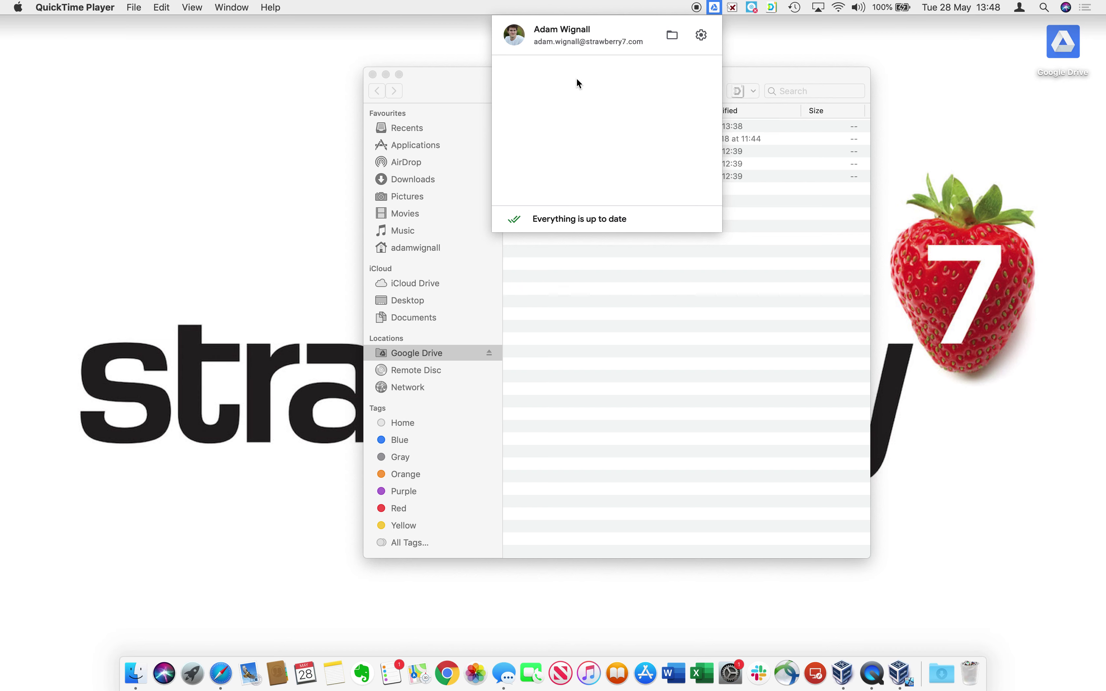
Disconnect the account in Drive File Stream Preferences and confirm the sign-out.
{"action": "left_click", "coordinate": [704, 38]}
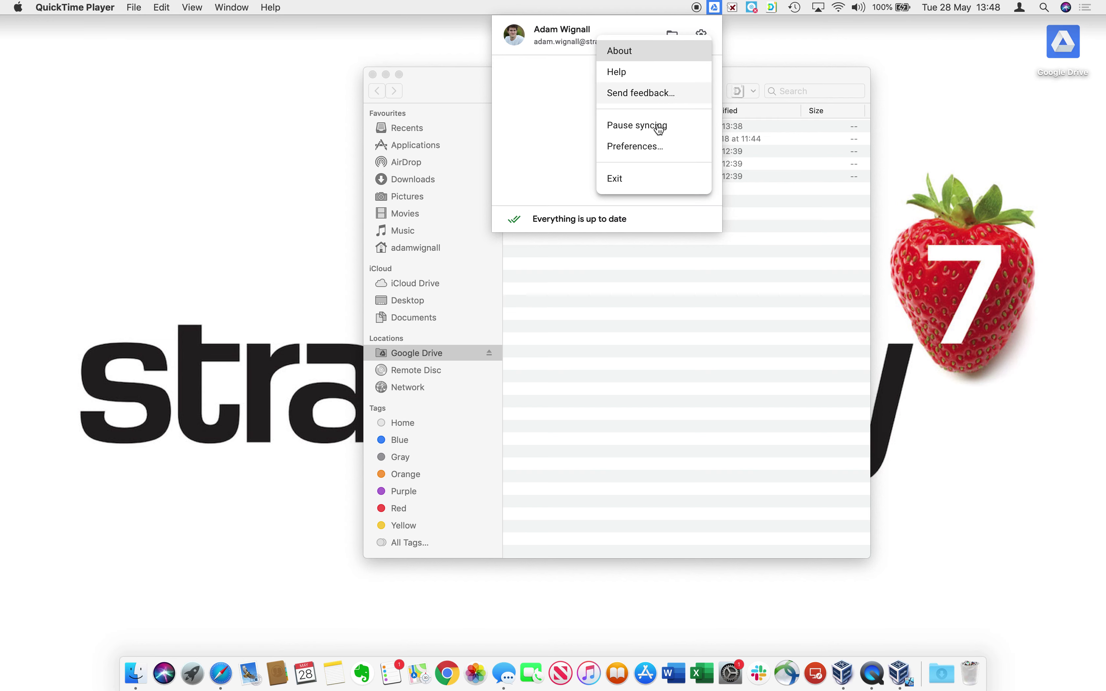
{"action": "left_click", "coordinate": [655, 149]}
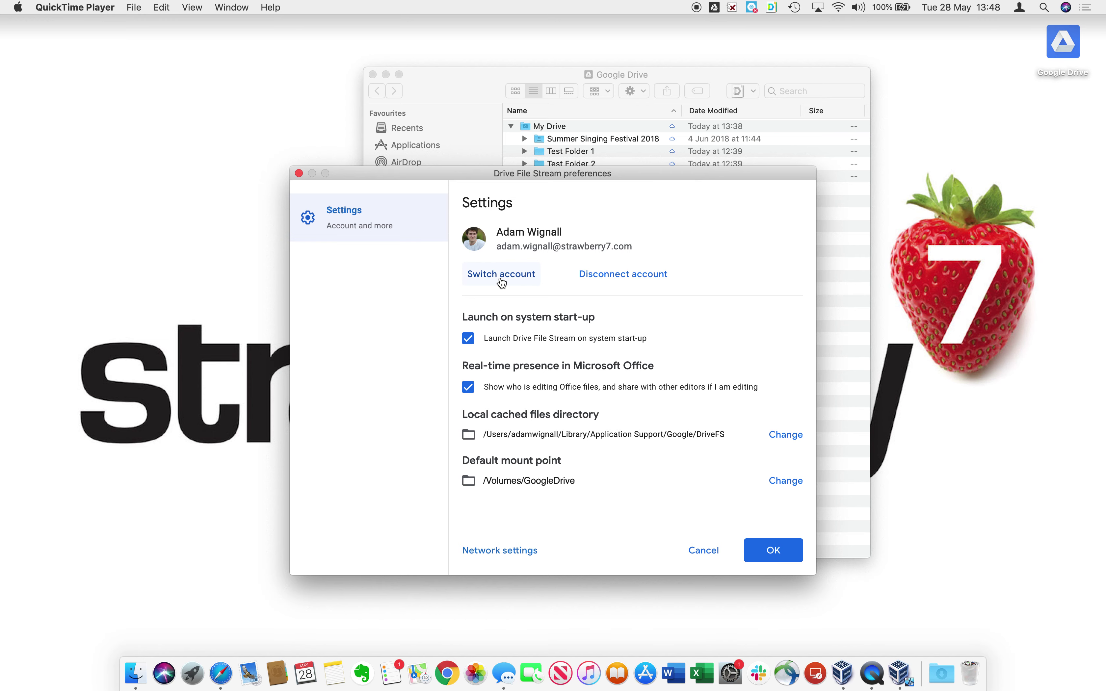
{"action": "left_click", "coordinate": [636, 278]}
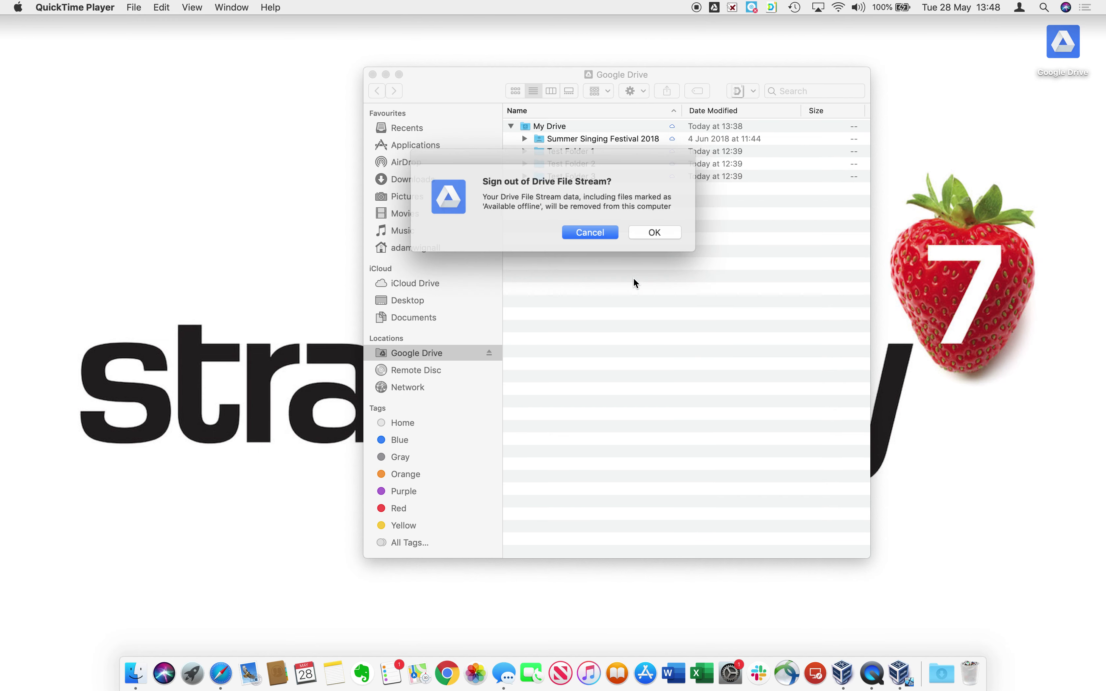
{"action": "left_click", "coordinate": [651, 231]}
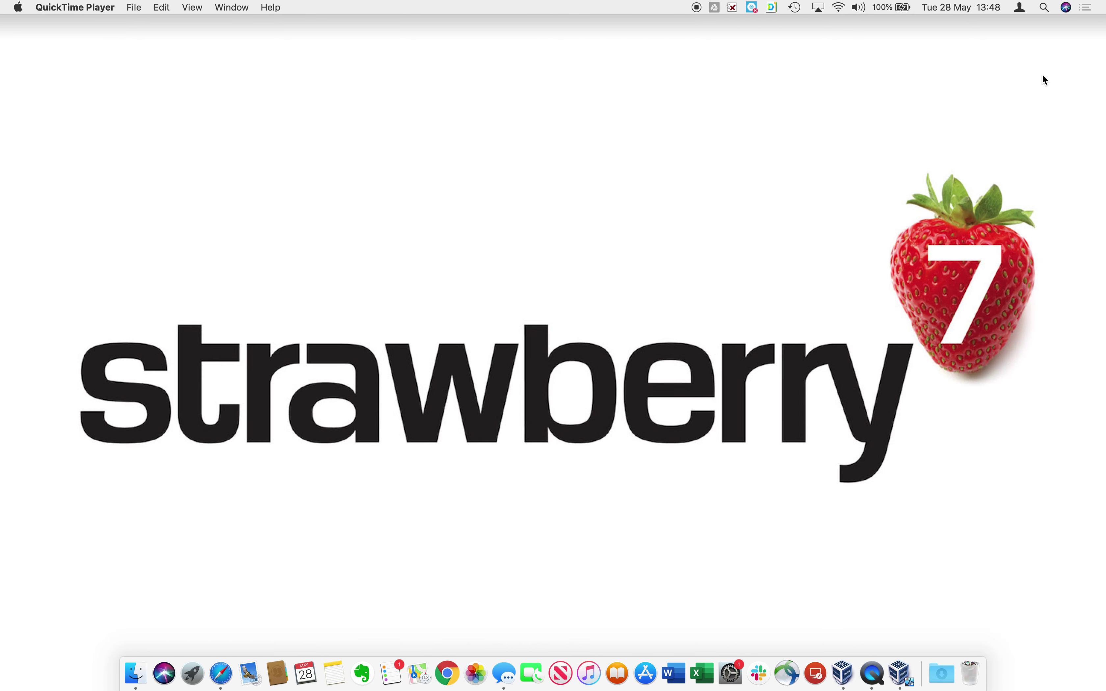
Start signing in to Drive File Stream again from its menu-bar status panel.
{"action": "left_click", "coordinate": [143, 668]}
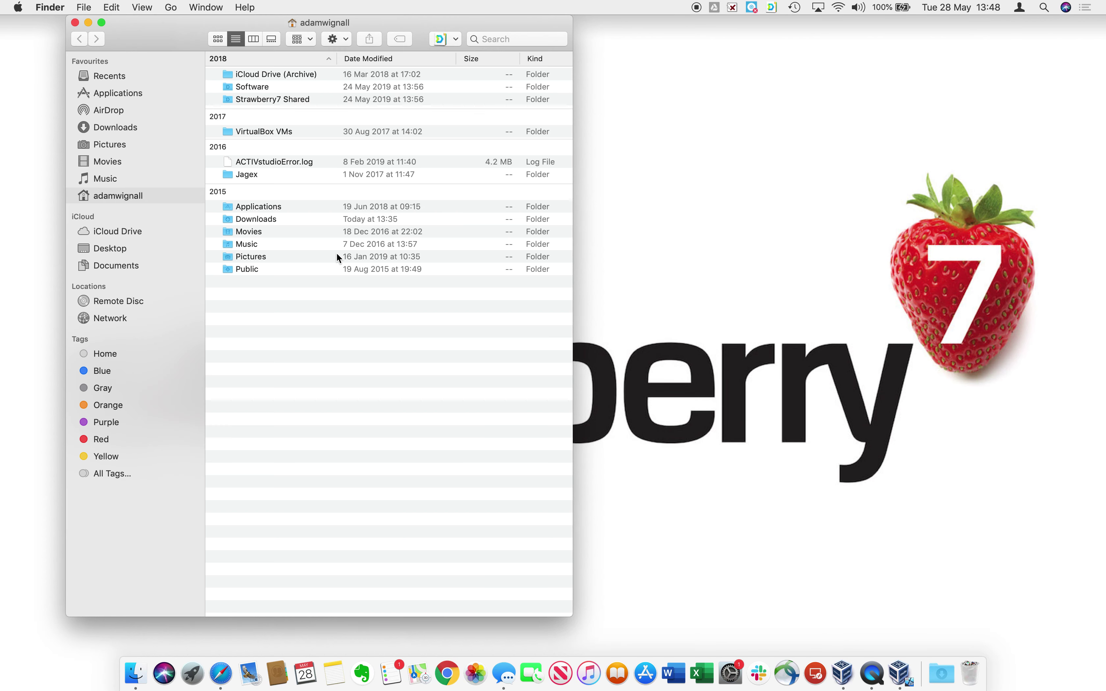
{"action": "left_click", "coordinate": [716, 9]}
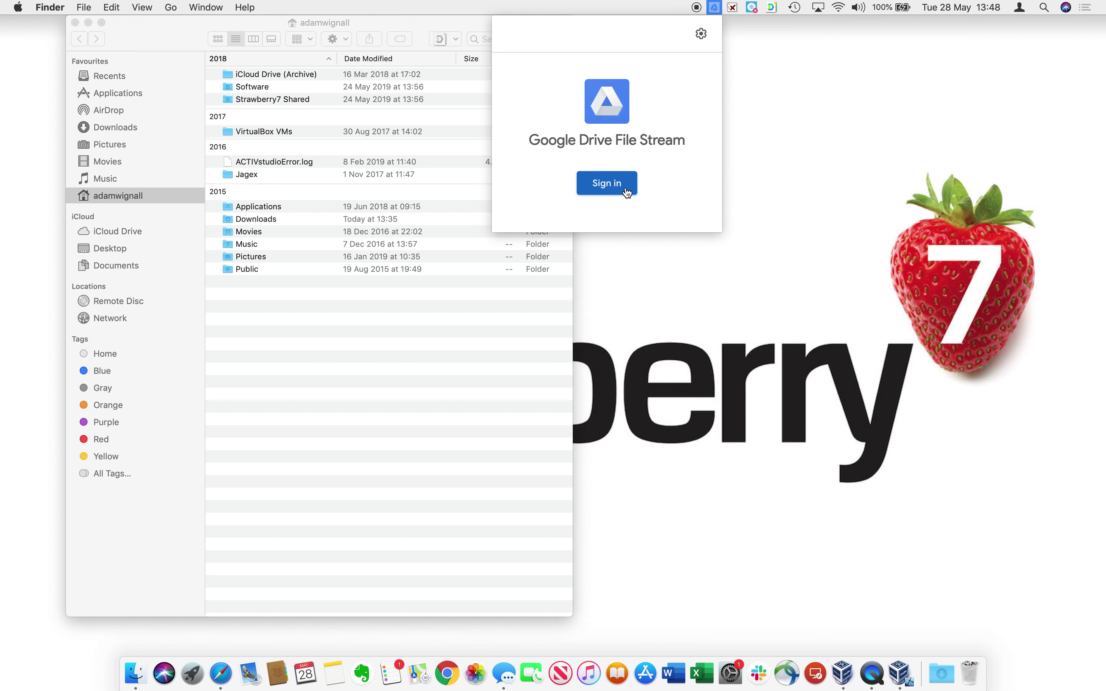
{"action": "left_click", "coordinate": [608, 184]}
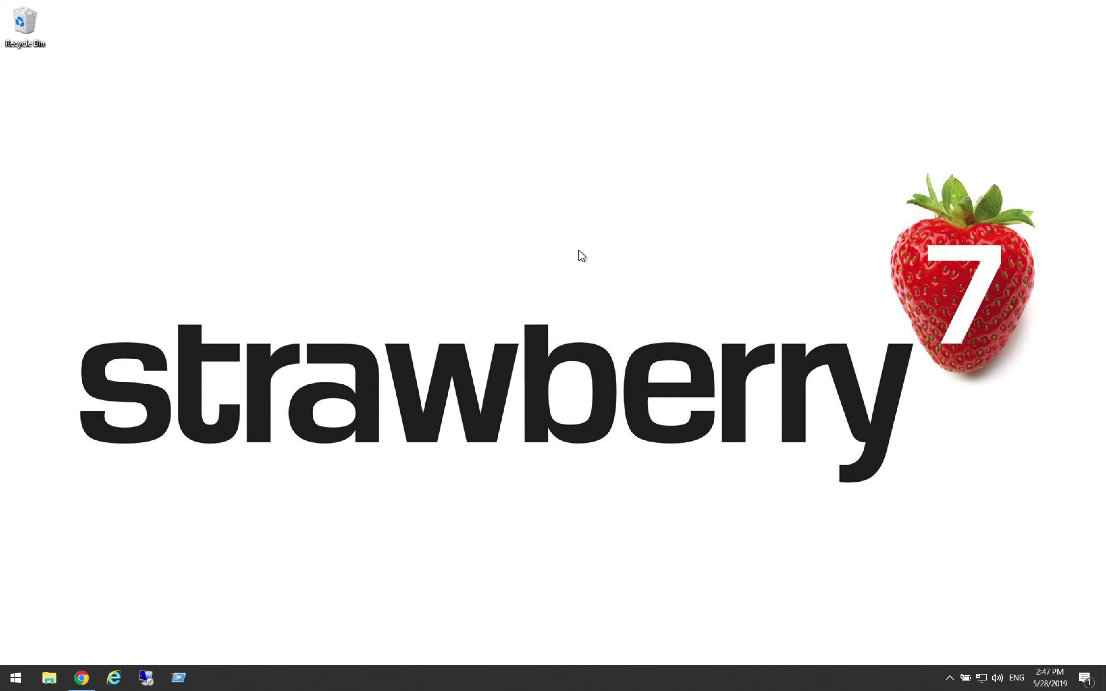
Load drive.google.com in Chrome, sign in, and open the Get Drive File Stream for Windows help page.
{"action": "left_click", "coordinate": [87, 683]}
{"action": "left_click", "coordinate": [254, 36]}
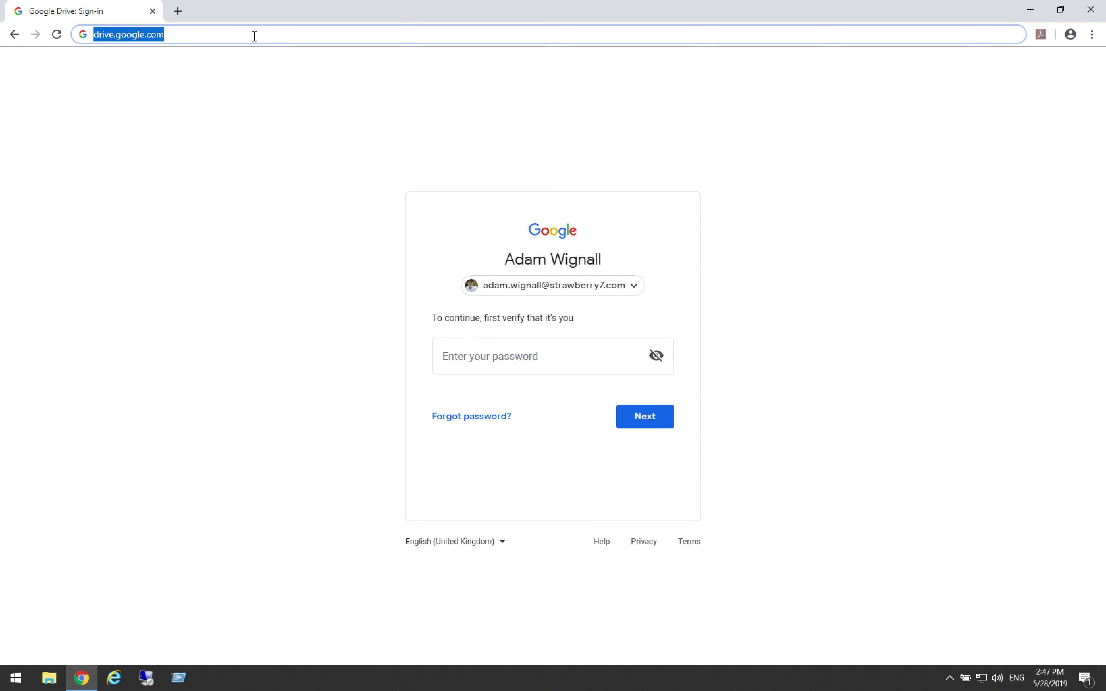
{"action": "key", "text": "Return"}
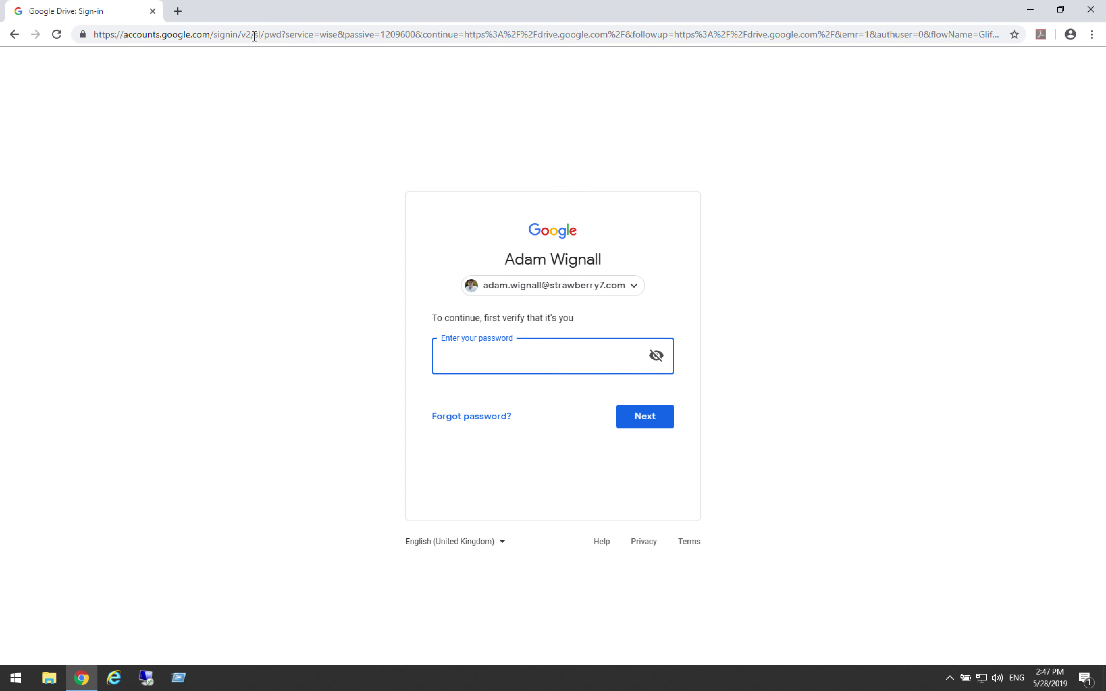
{"action": "left_click", "coordinate": [487, 357]}
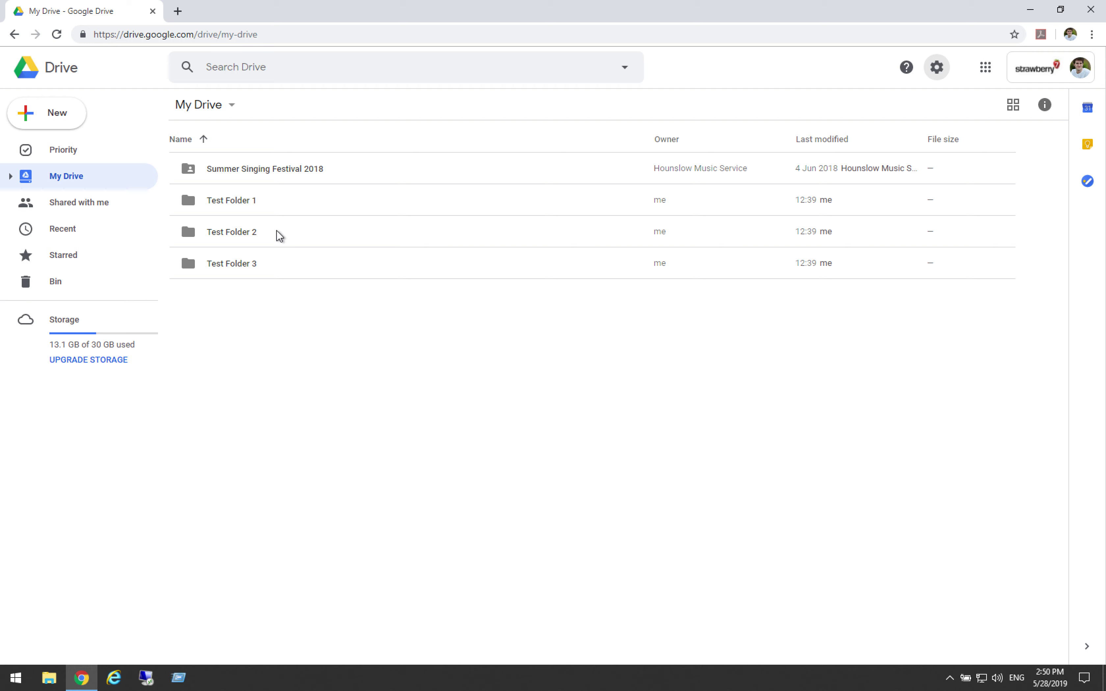
{"action": "left_click", "coordinate": [938, 68]}
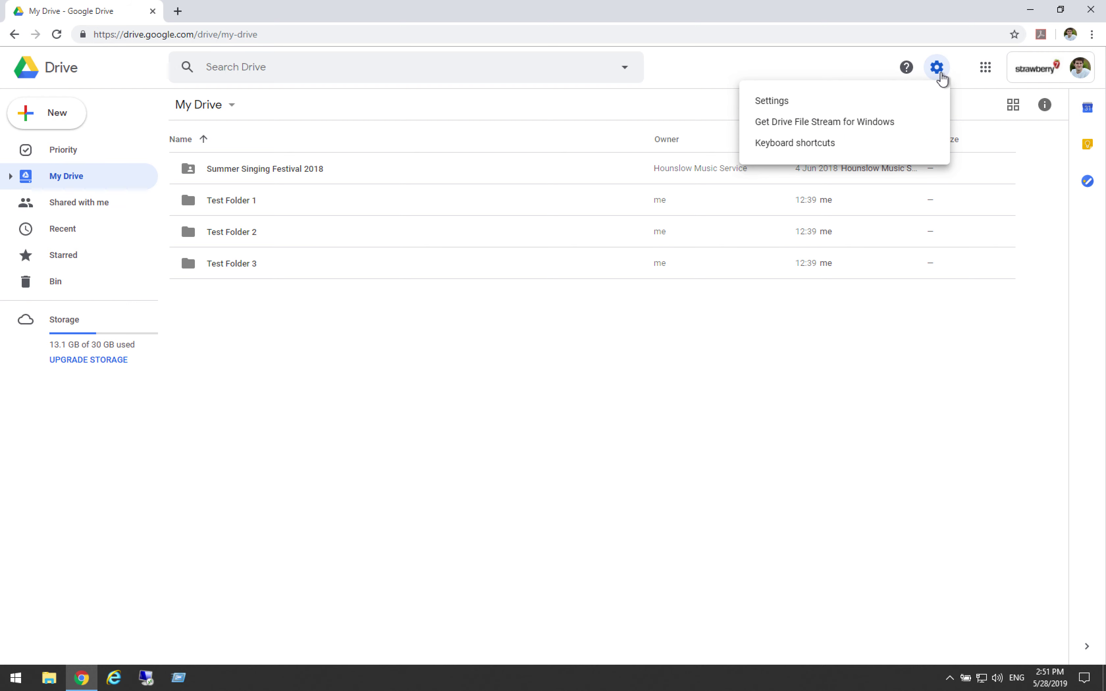
{"action": "left_click", "coordinate": [901, 127]}
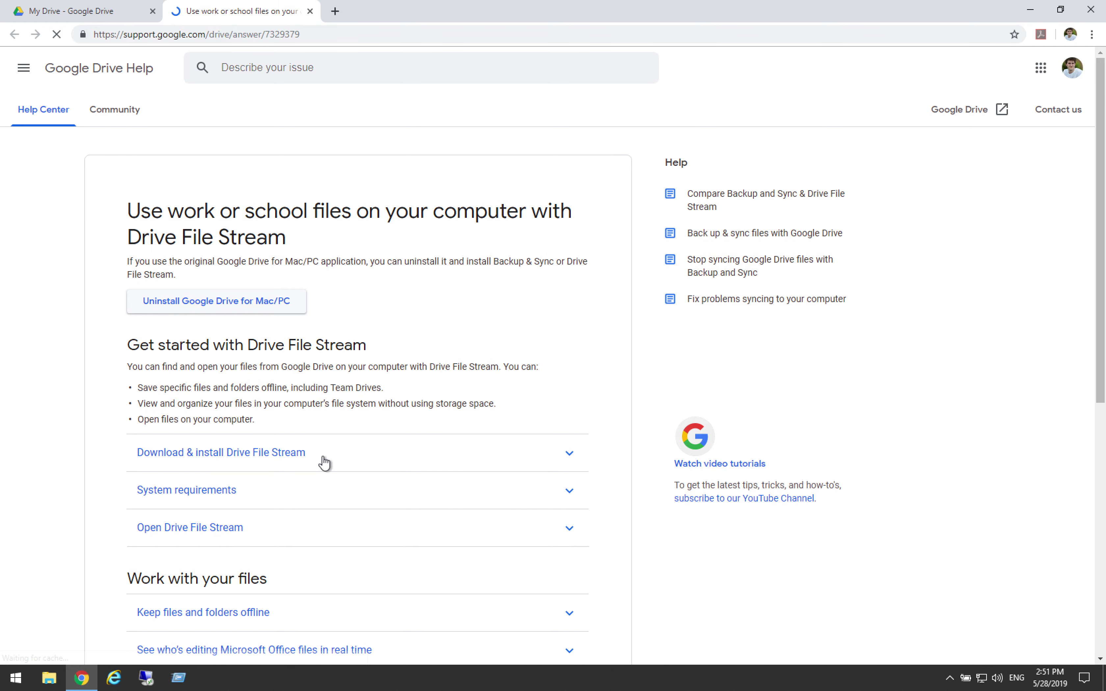
Download the Drive File Stream installer for Windows from the Help page and launch it.
{"action": "left_click", "coordinate": [324, 463]}
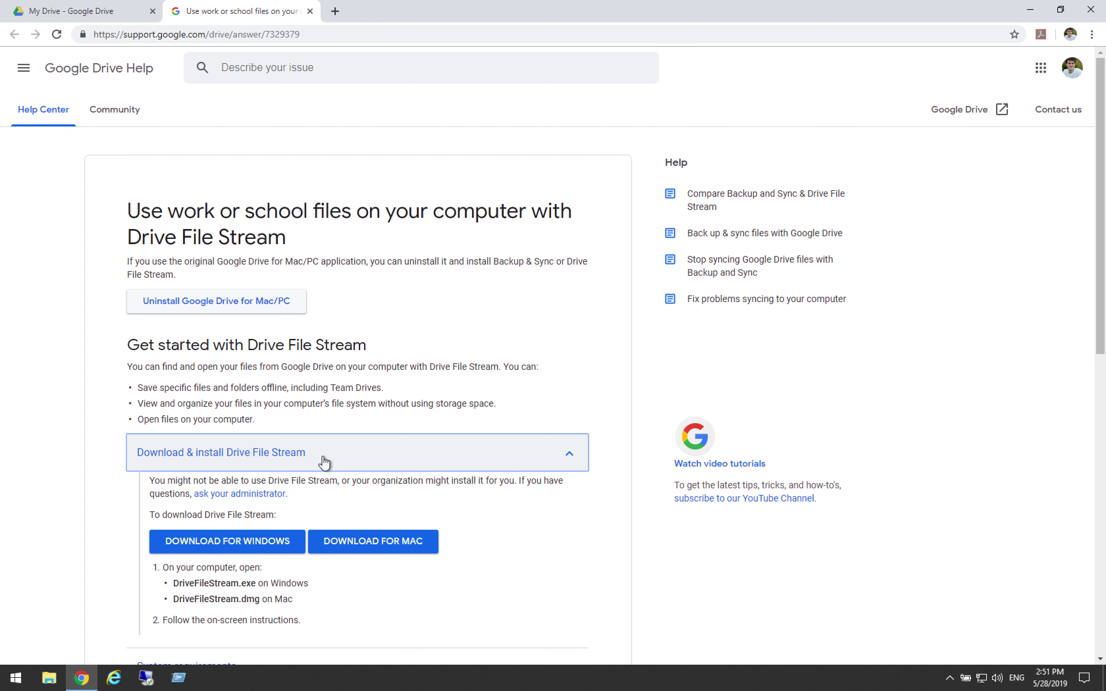
{"action": "left_click", "coordinate": [246, 543]}
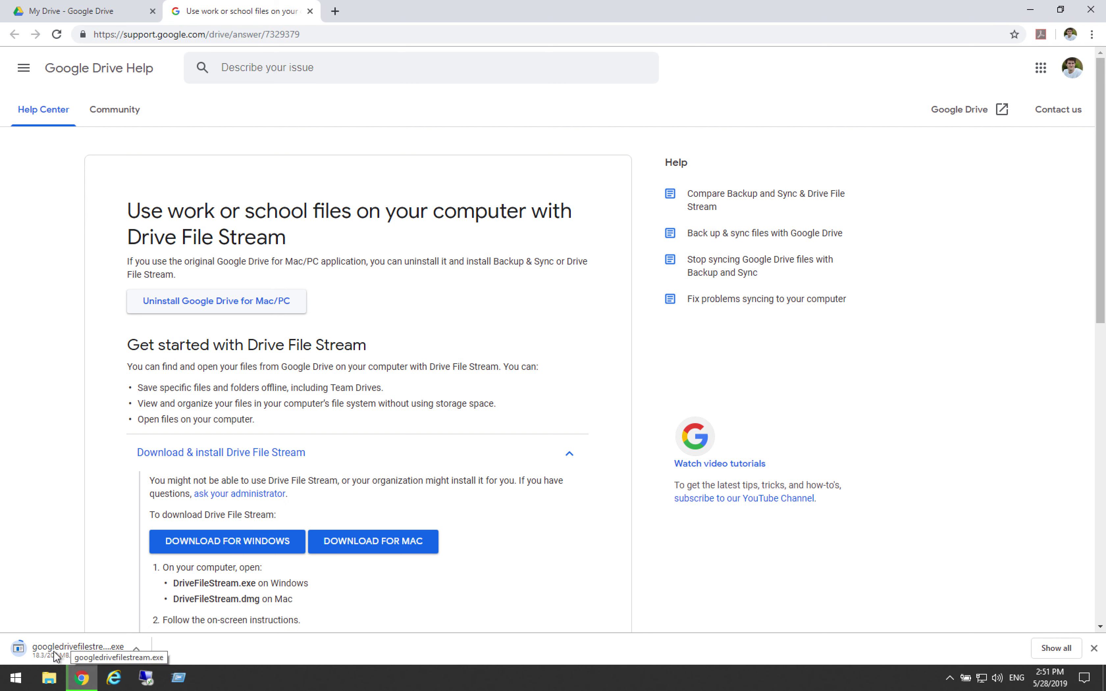
{"action": "left_click", "coordinate": [88, 656]}
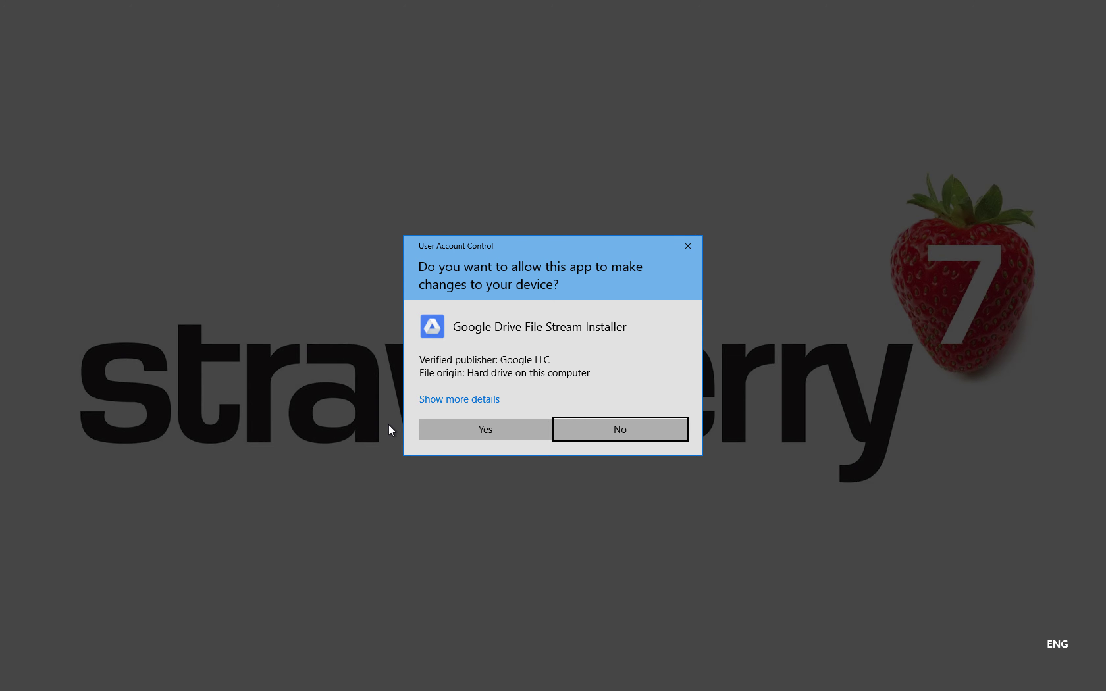
Approve the UAC prompt and install Drive File Stream with a desktop shortcut.
{"action": "left_click", "coordinate": [462, 431]}
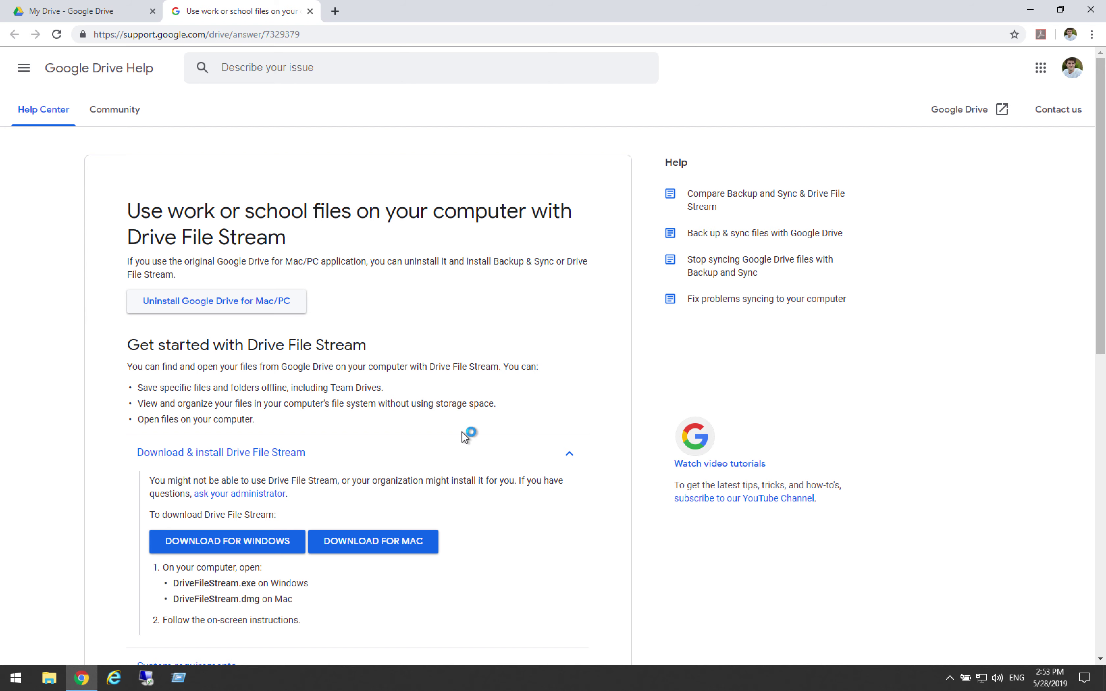
{"action": "left_click", "coordinate": [1032, 9]}
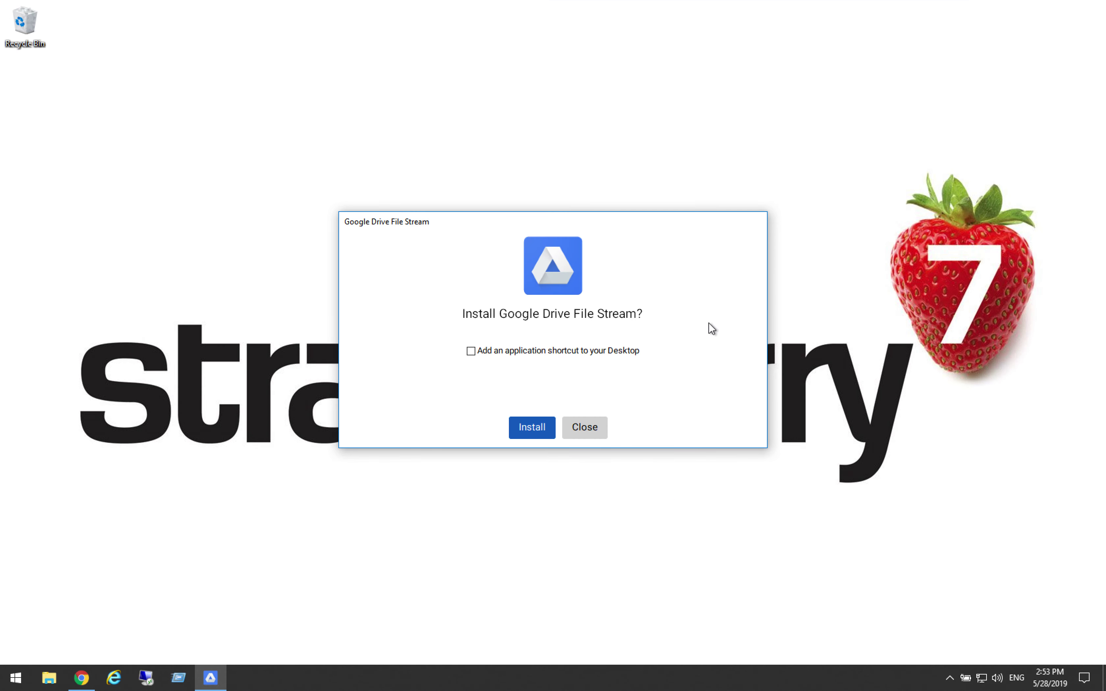
{"action": "left_click", "coordinate": [471, 352]}
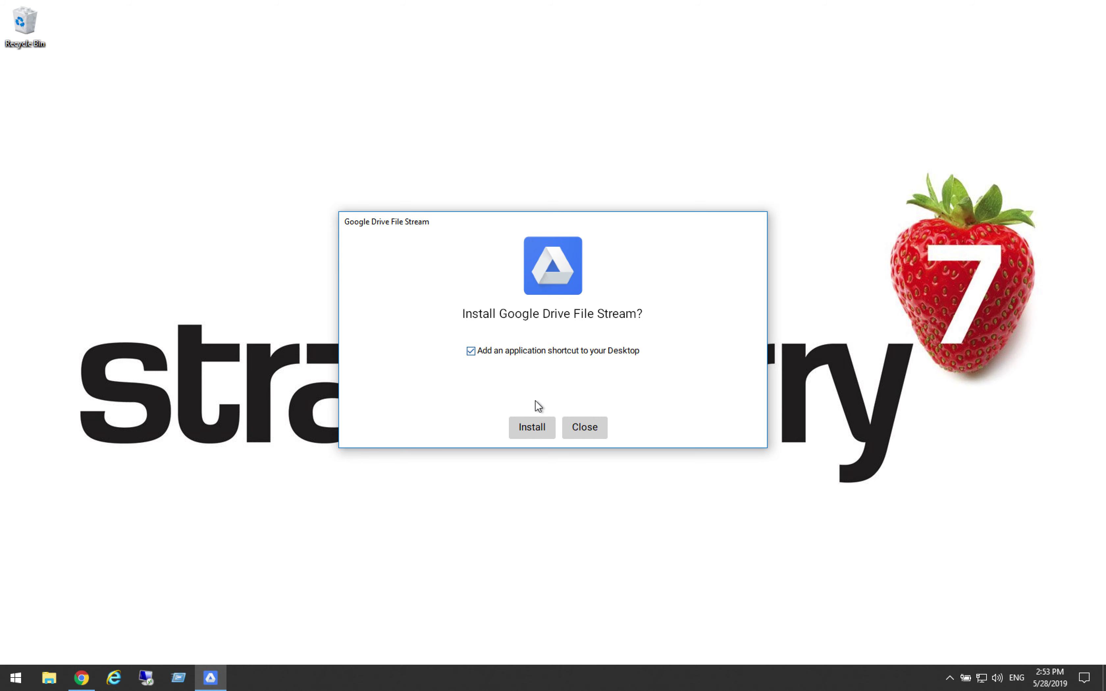
{"action": "left_click", "coordinate": [531, 427]}
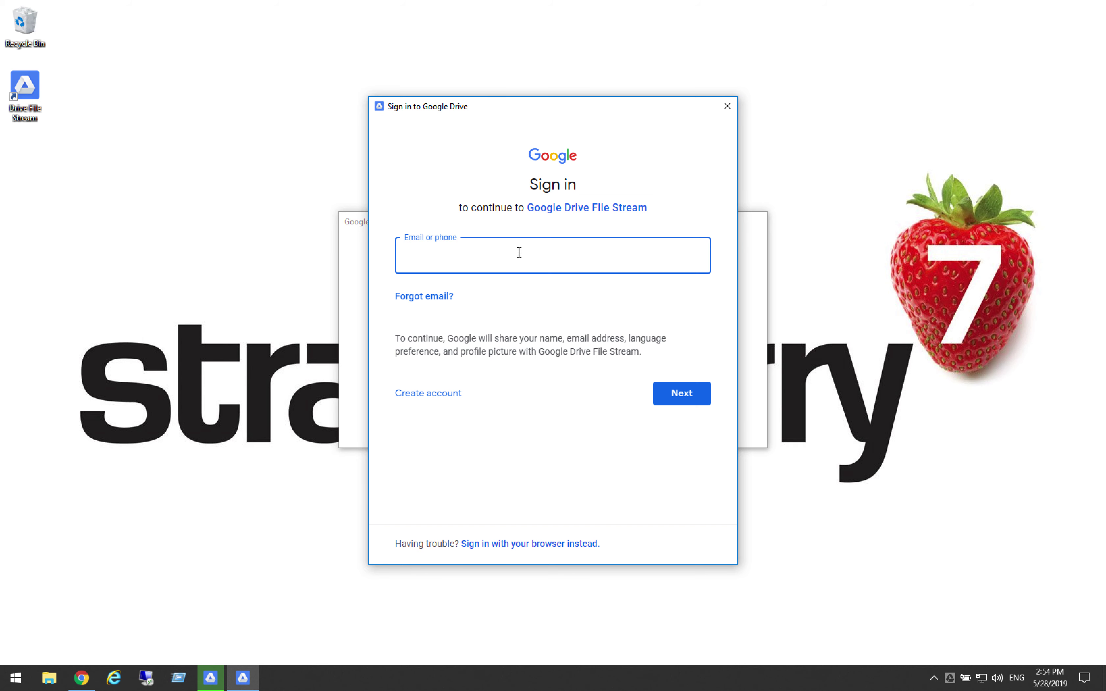
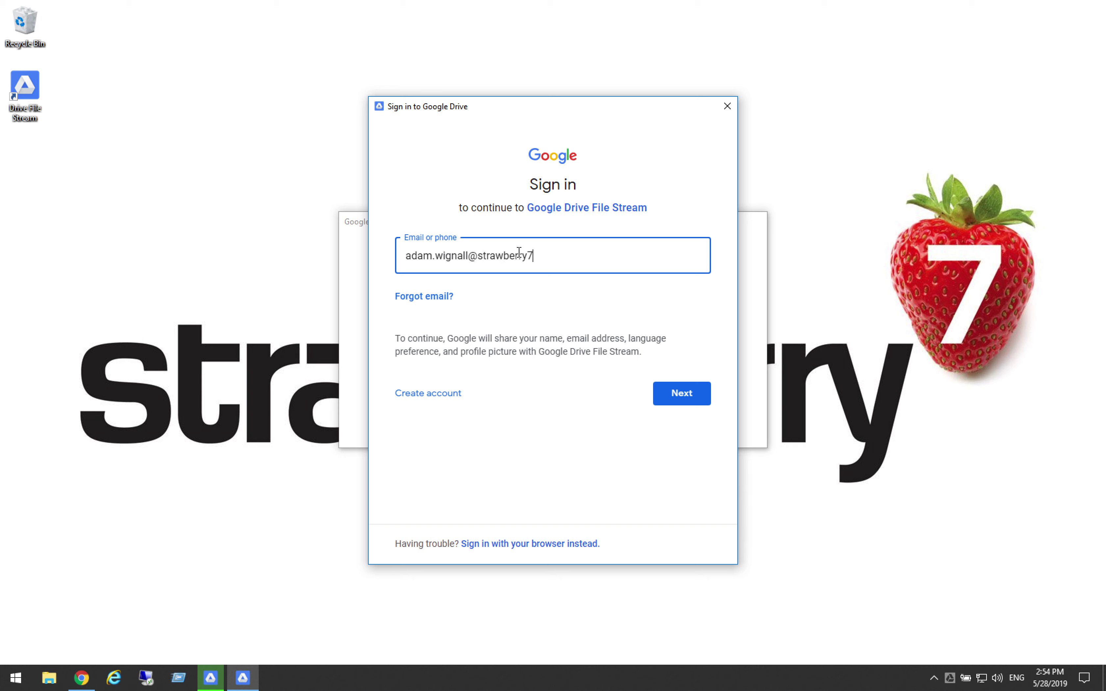
Enter the Google account e-mail and then the account password, submitting each.
{"action": "key", "text": "Return"}
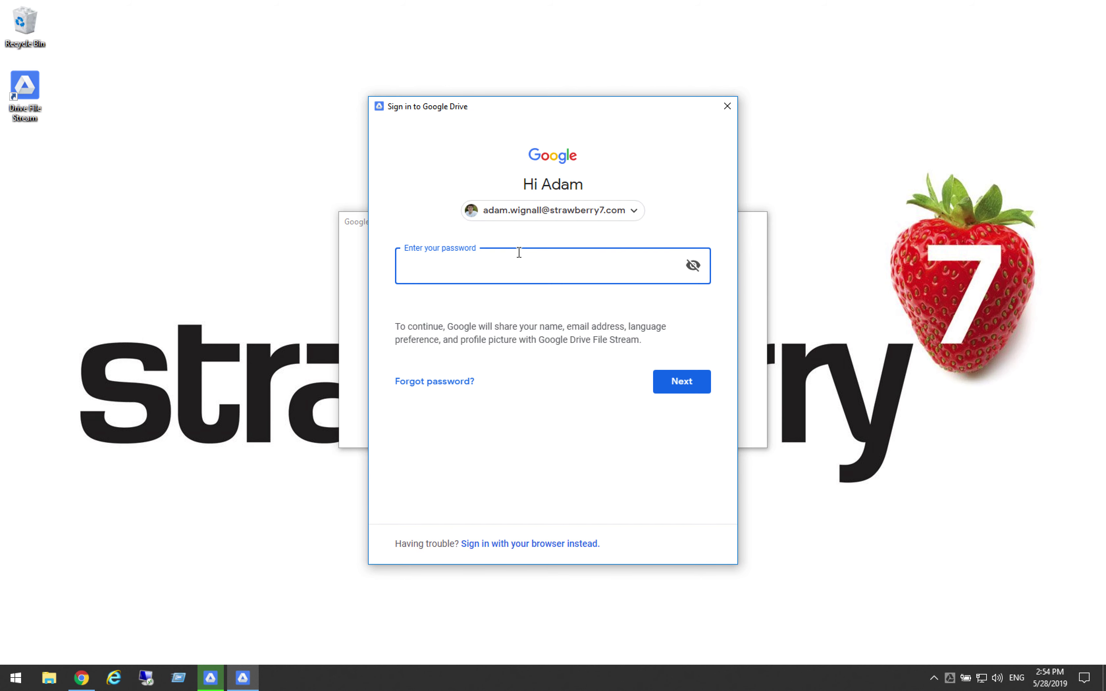
{"action": "type", "text": "•••••••••••••"}
{"action": "key", "text": "Return"}
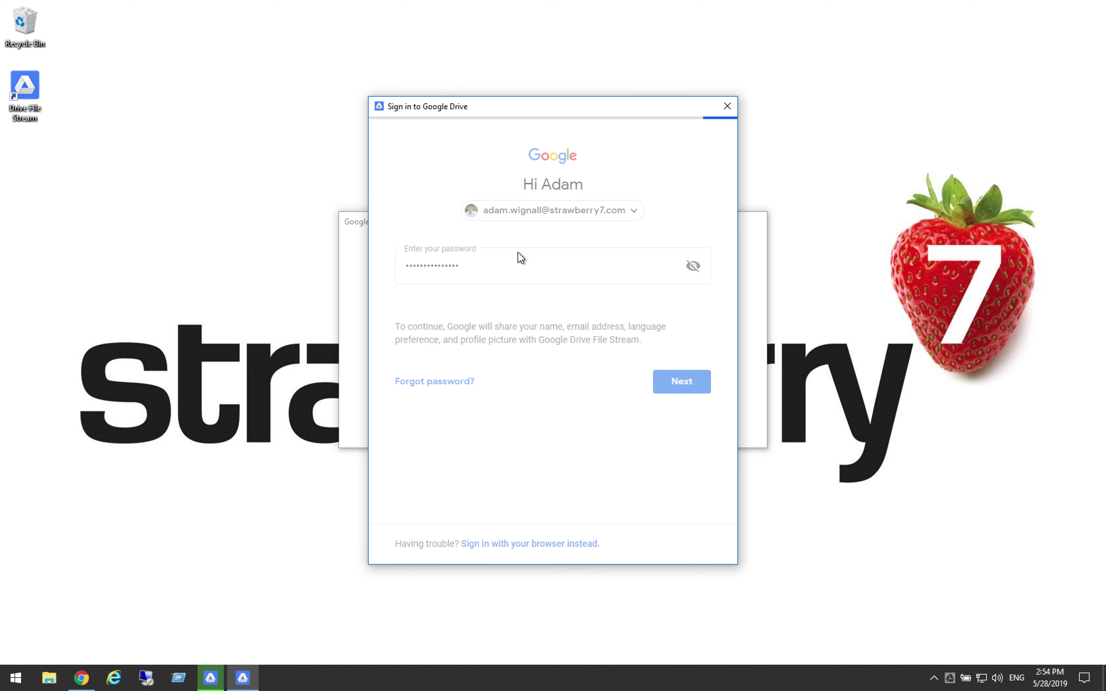
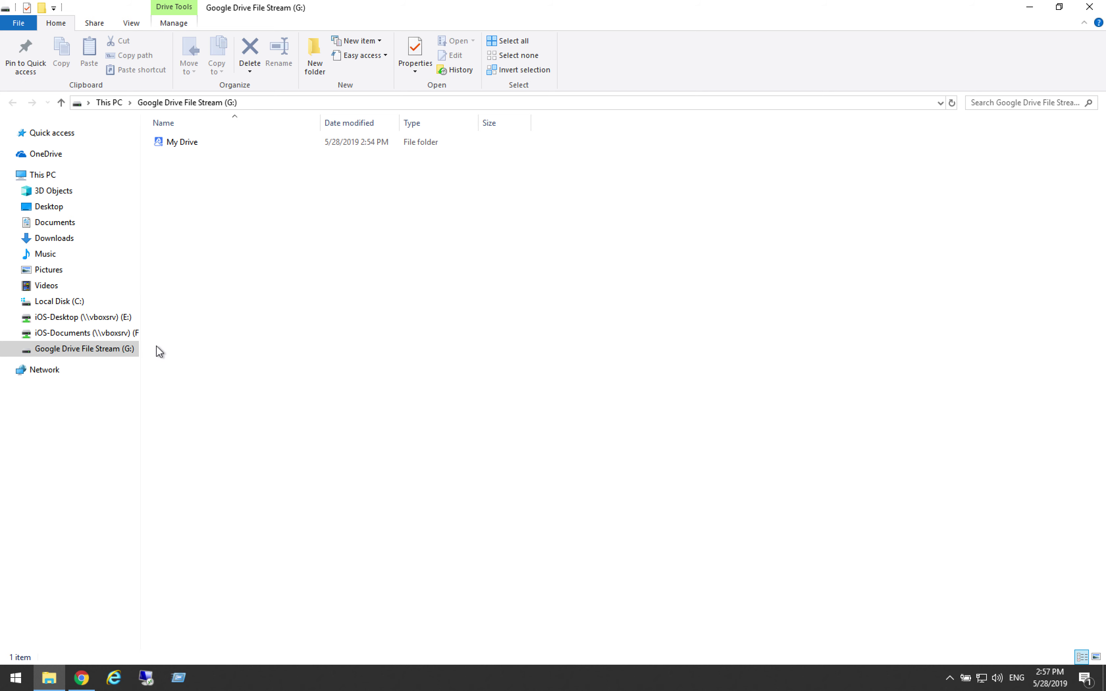
Expand the G: drive and open My Drive, listing Summer Singing Festival 2018 and Test Folders 1–3.
{"action": "left_click", "coordinate": [42, 351]}
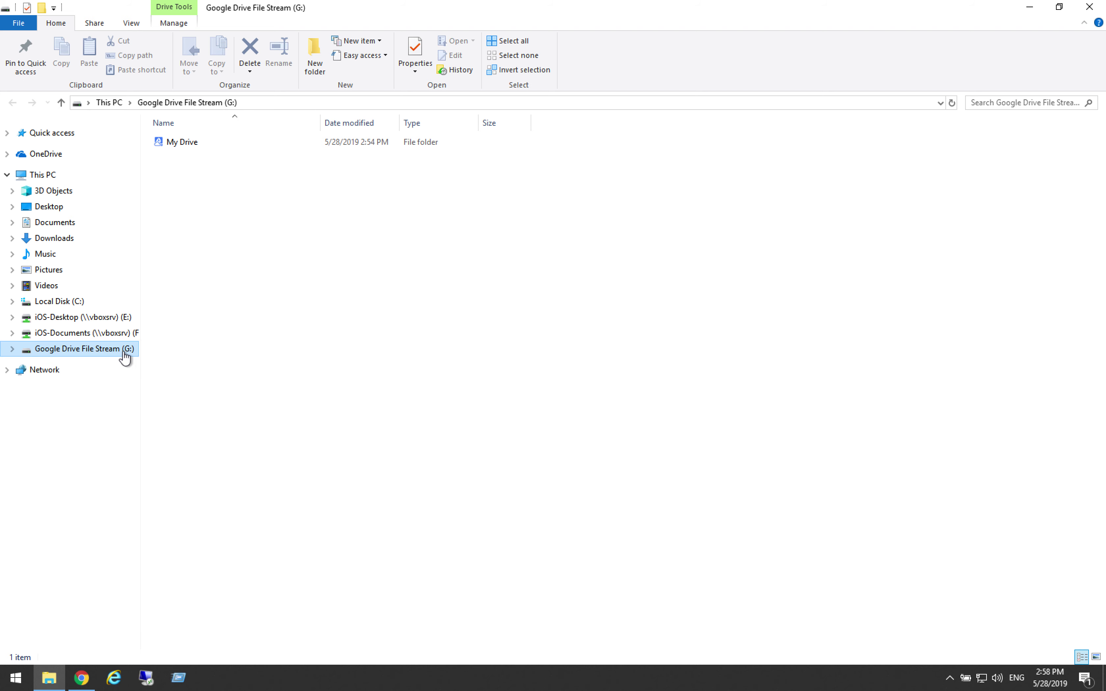
{"action": "left_click", "coordinate": [12, 348]}
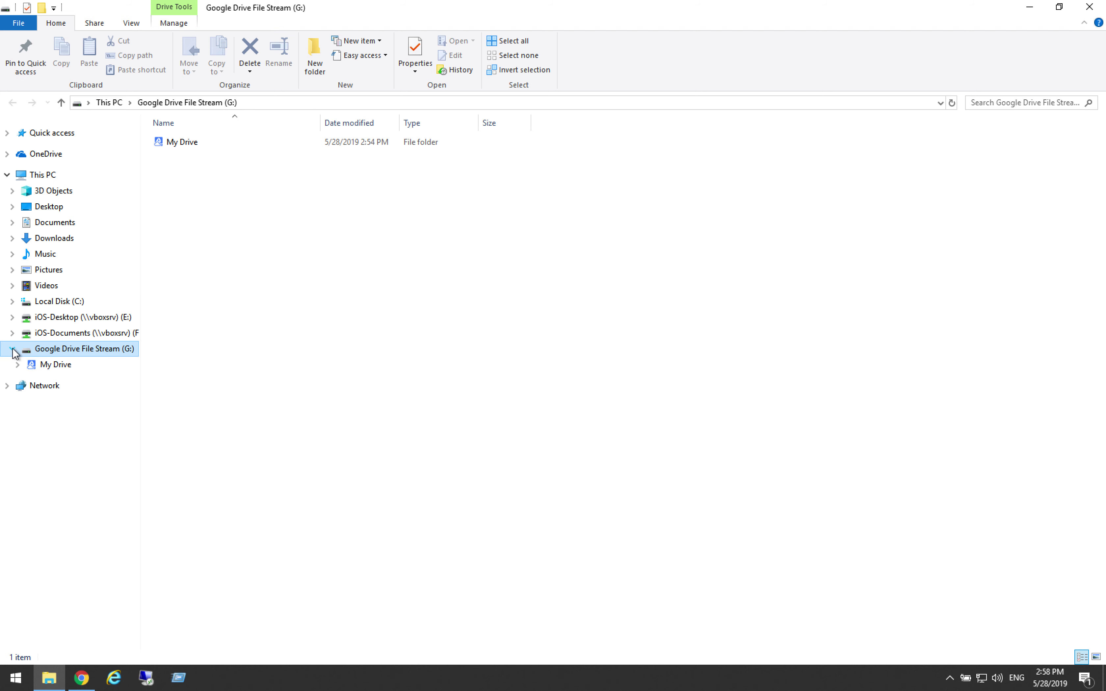
{"action": "left_click", "coordinate": [17, 365]}
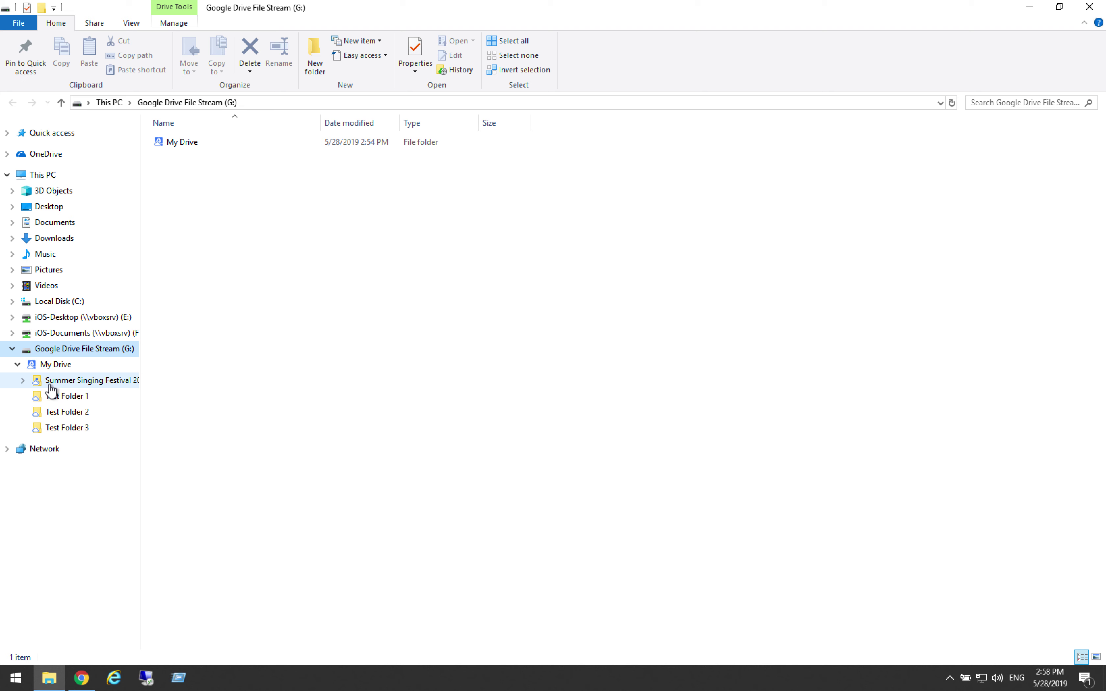
{"action": "left_click", "coordinate": [189, 143]}
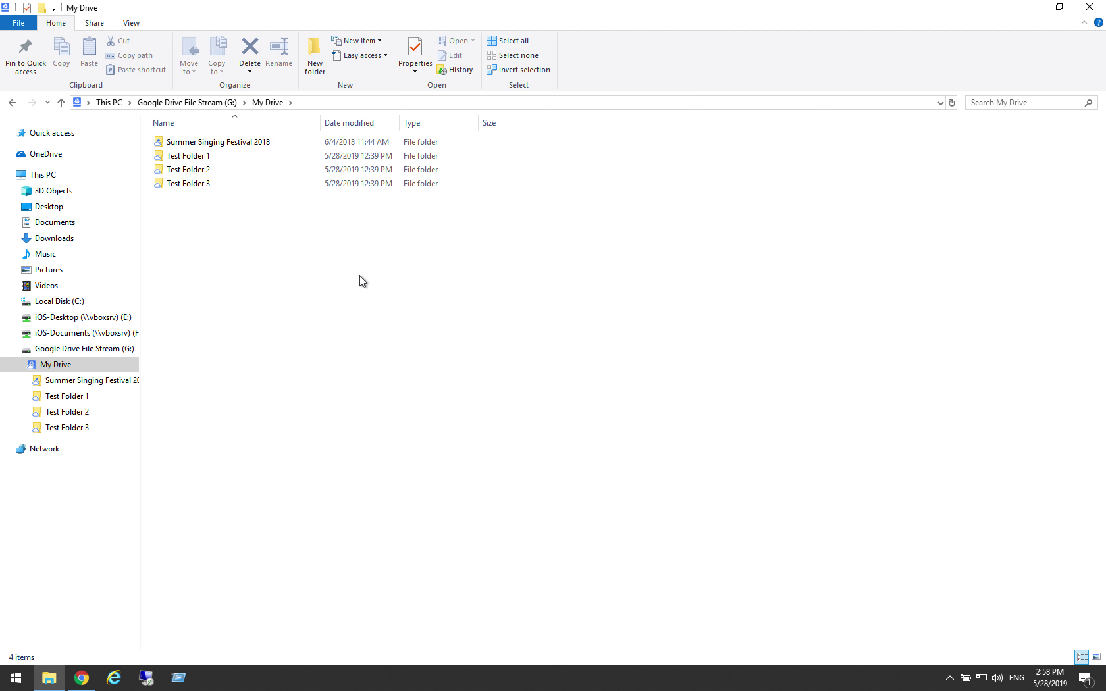
Make Test Folder 3 available offline through its Drive File Stream context menu.
{"action": "left_click", "coordinate": [205, 185]}
{"action": "right_click", "coordinate": [205, 185]}
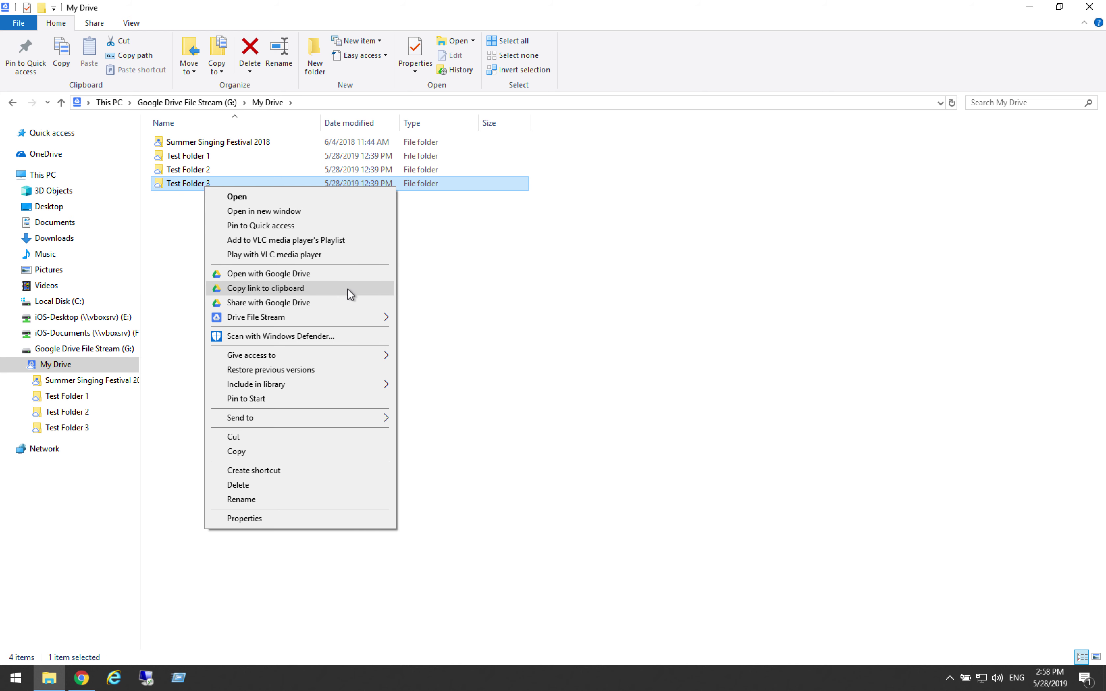
{"action": "mouse_move", "coordinate": [342, 322]}
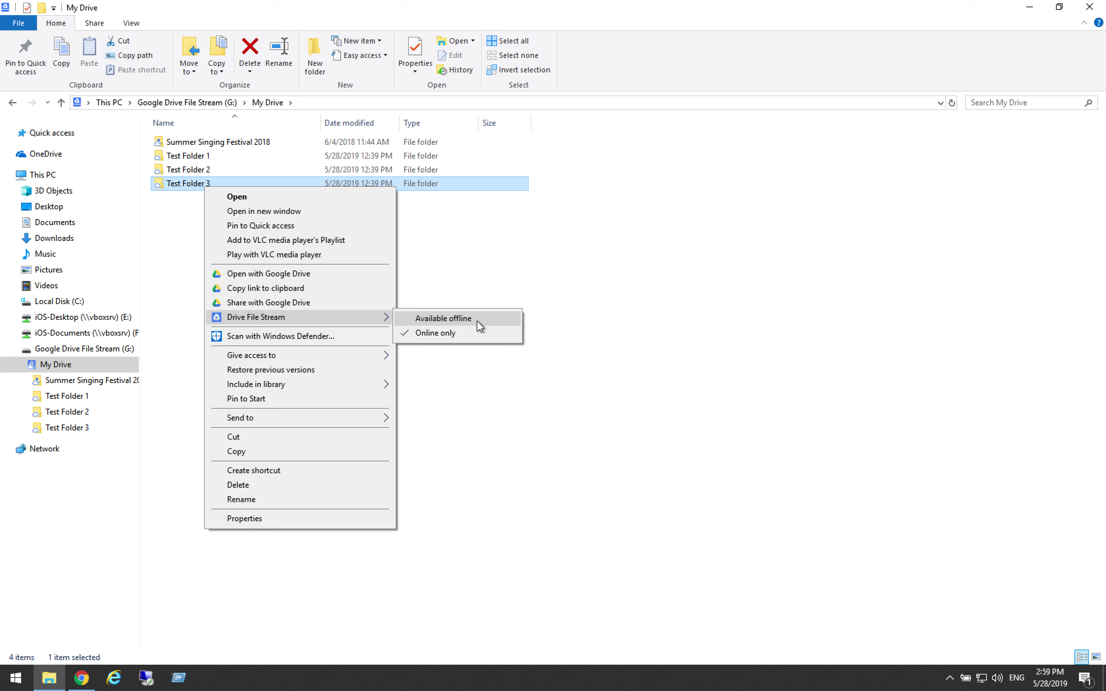
{"action": "left_click", "coordinate": [477, 321]}
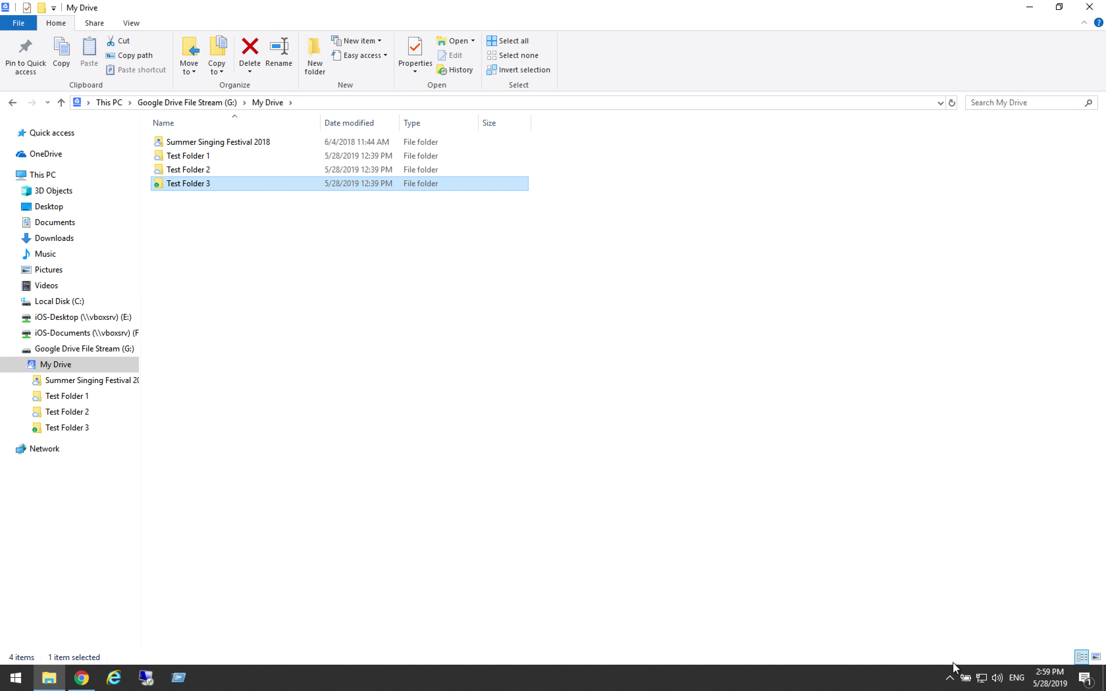
{"action": "left_click", "coordinate": [950, 677]}
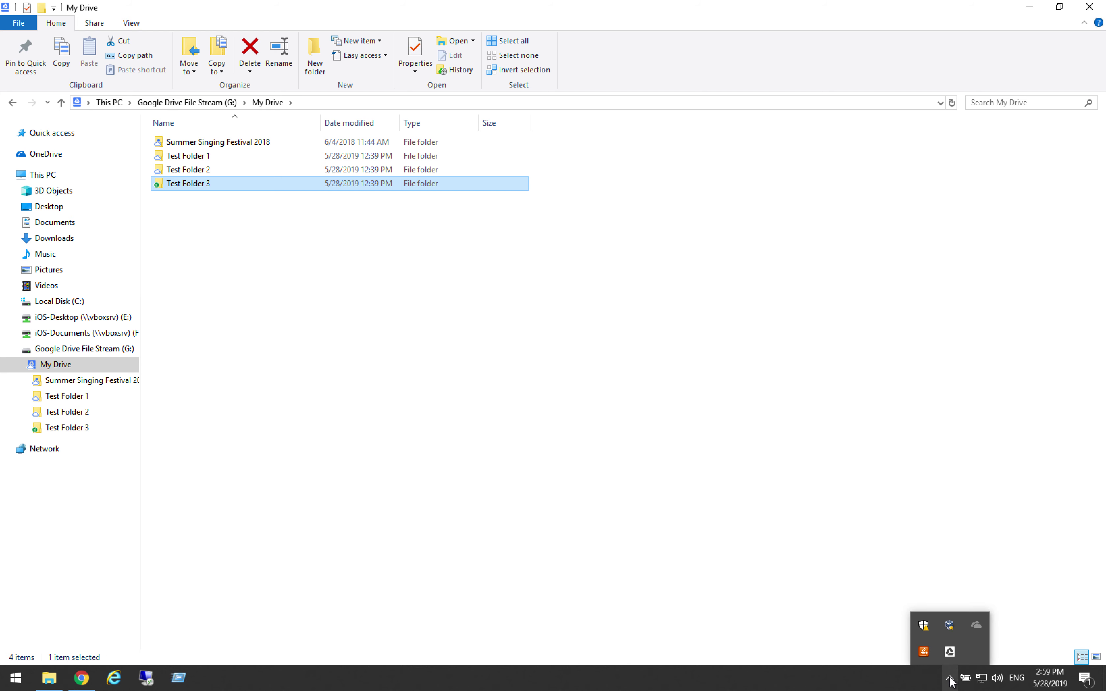
Open Drive File Stream Preferences from the tray panel's three-dot menu.
{"action": "left_click", "coordinate": [951, 653]}
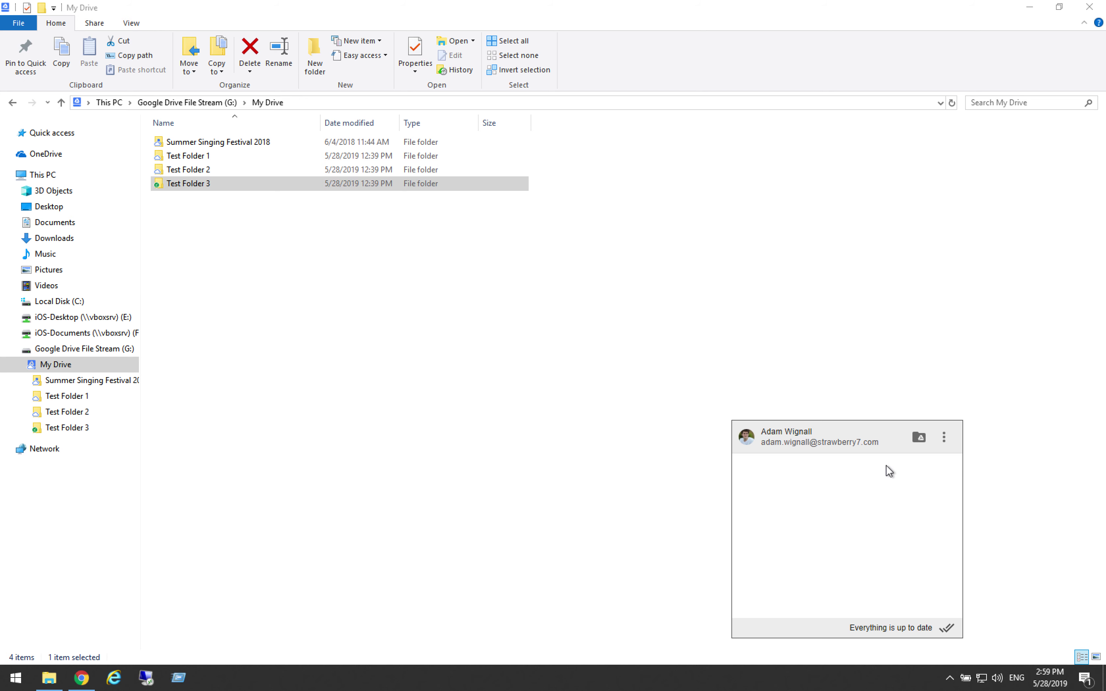
{"action": "left_click", "coordinate": [944, 440]}
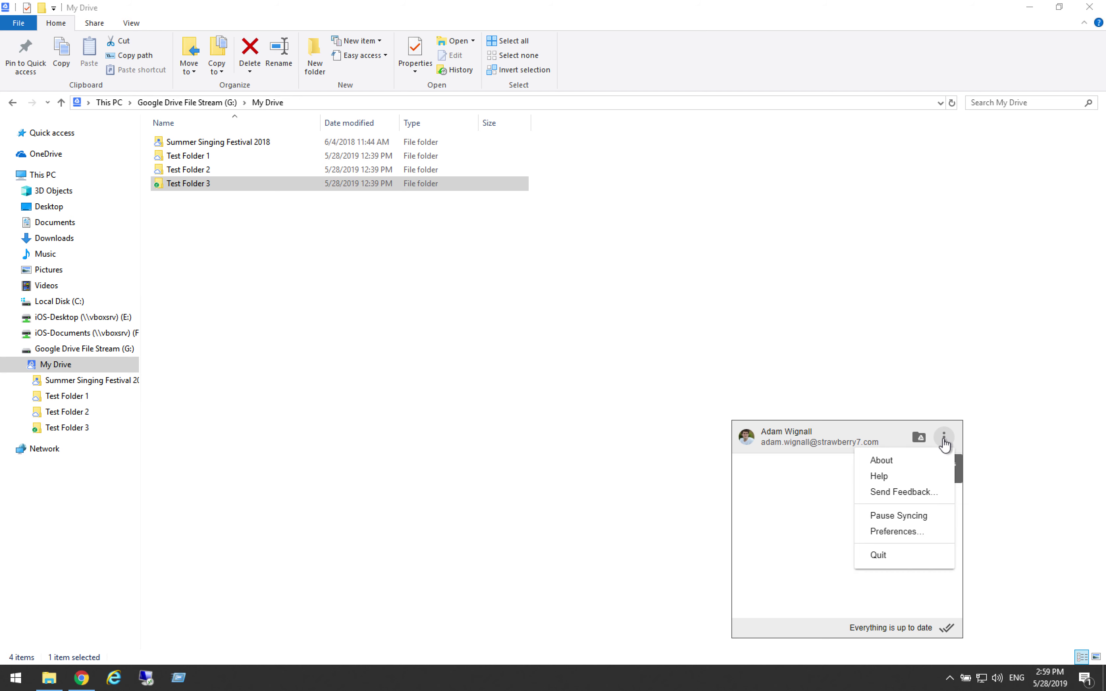
{"action": "left_click", "coordinate": [896, 532]}
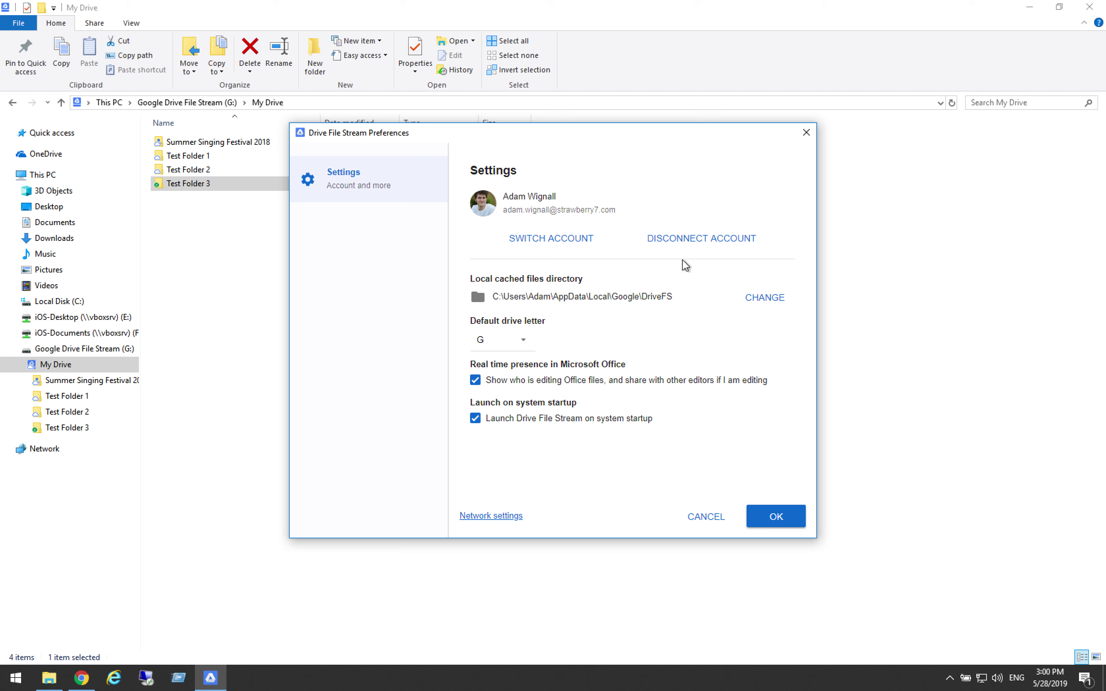
Disconnect the account in Preferences and confirm the sign-out with OK.
{"action": "left_click", "coordinate": [700, 247]}
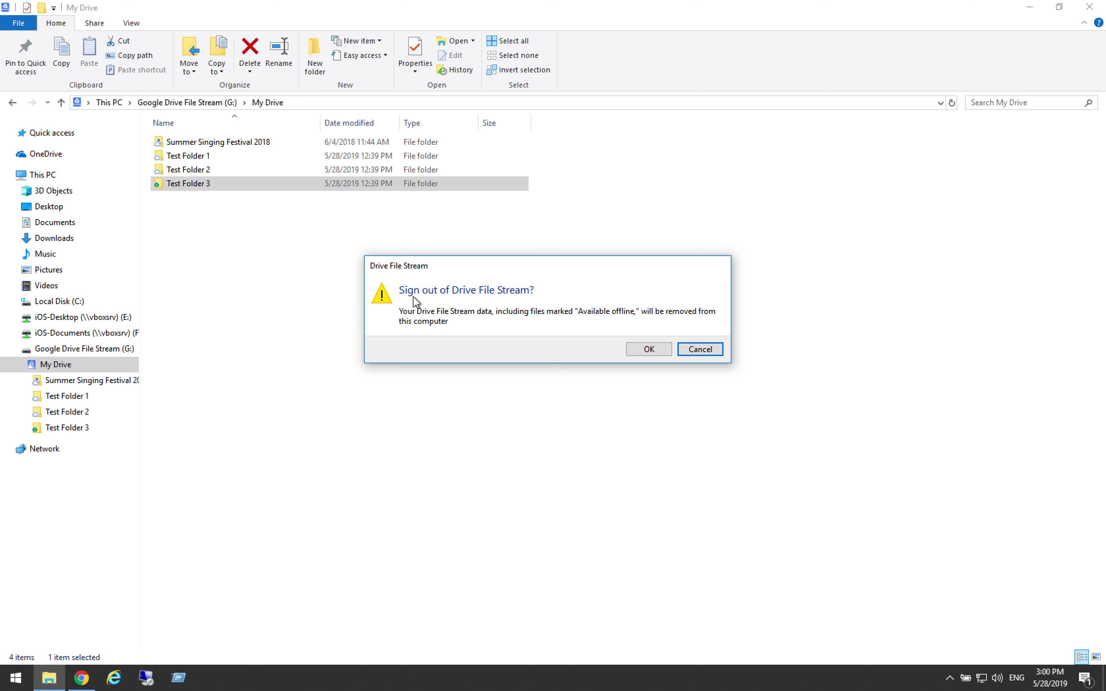
{"action": "left_click", "coordinate": [651, 350]}
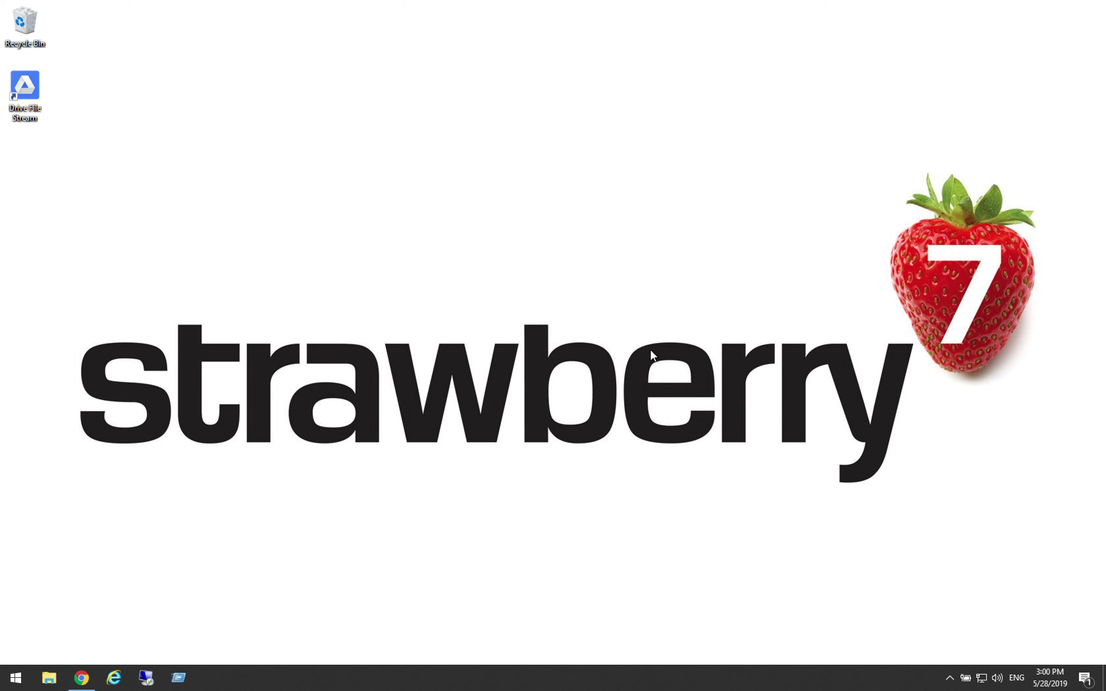
Quit Drive File Stream from the tray panel's three-dot menu.
{"action": "left_click", "coordinate": [950, 678]}
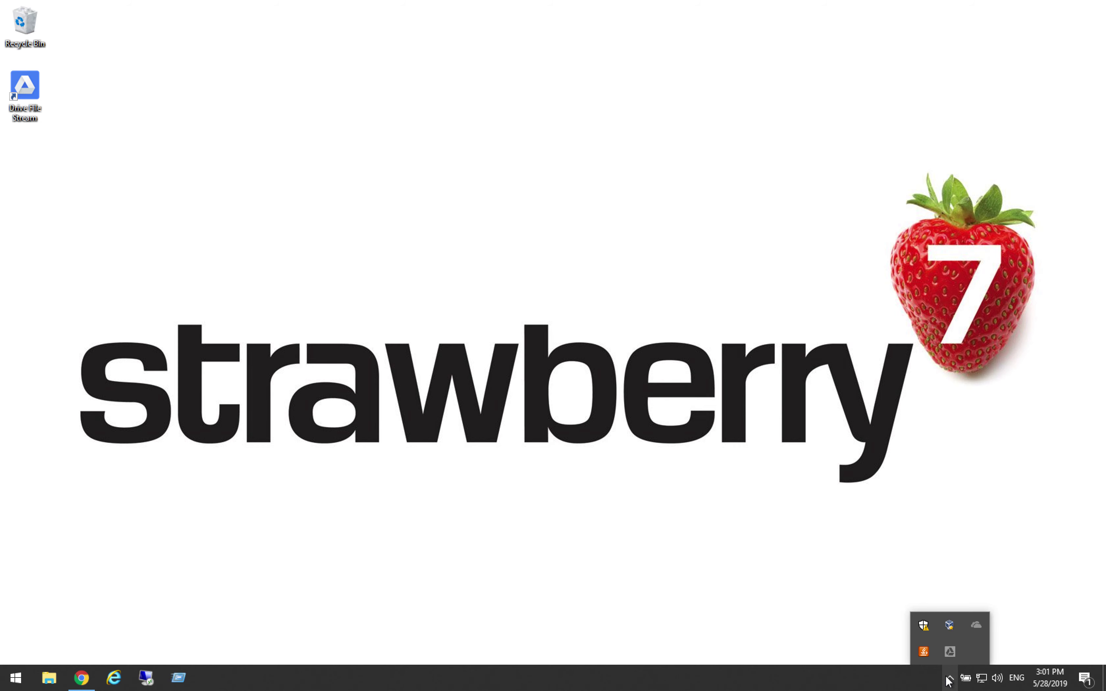
{"action": "left_click", "coordinate": [950, 651]}
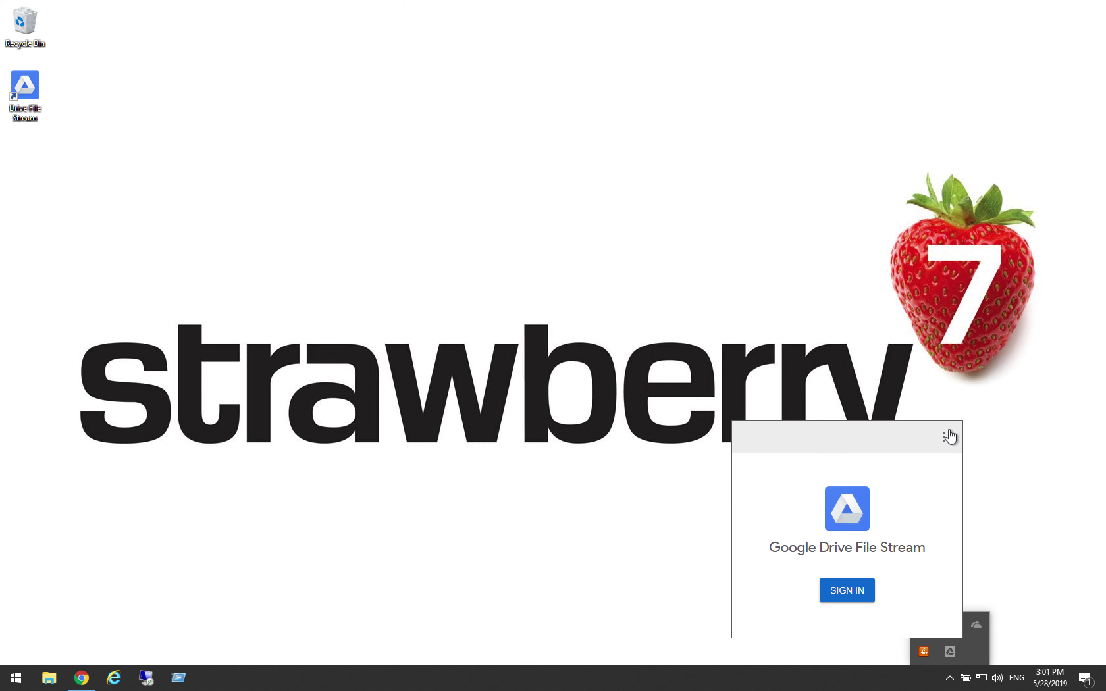
{"action": "left_click", "coordinate": [945, 438]}
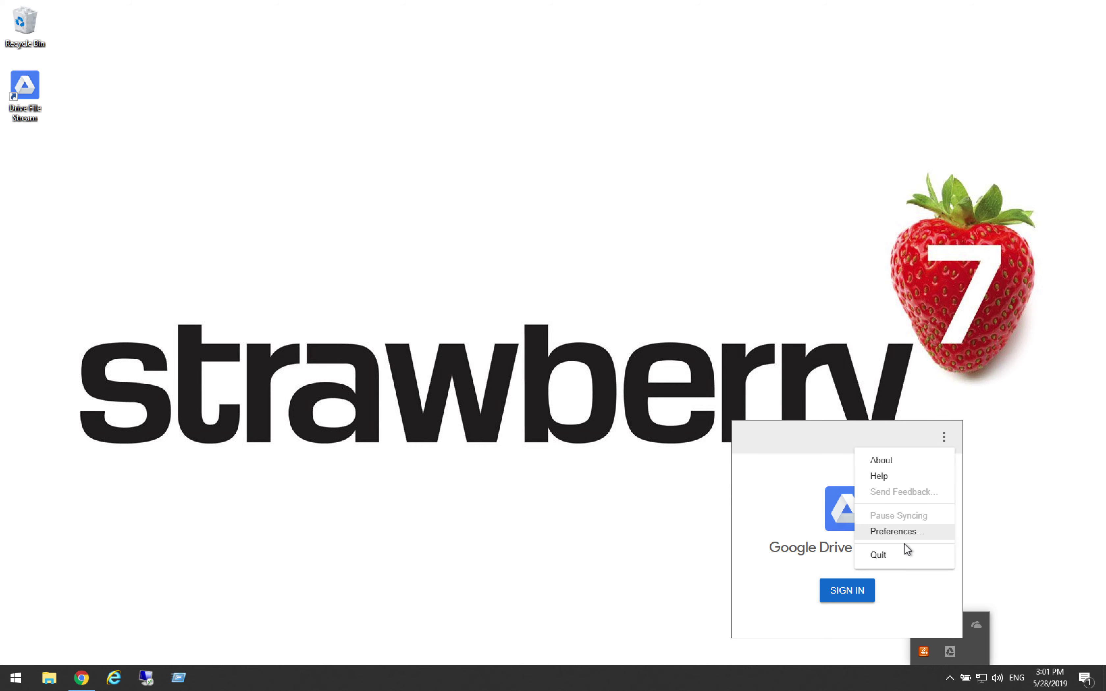
{"action": "left_click", "coordinate": [892, 556]}
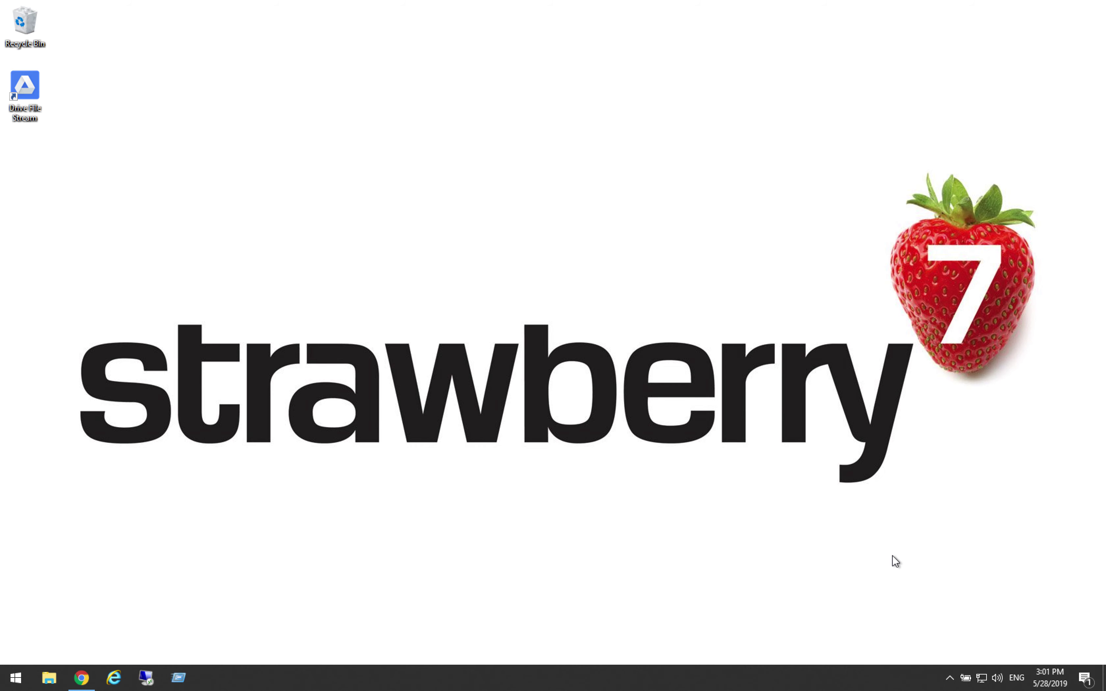
Check that Drive File Stream has left the hidden icons, then bring up the Start menu.
{"action": "left_click", "coordinate": [949, 678]}
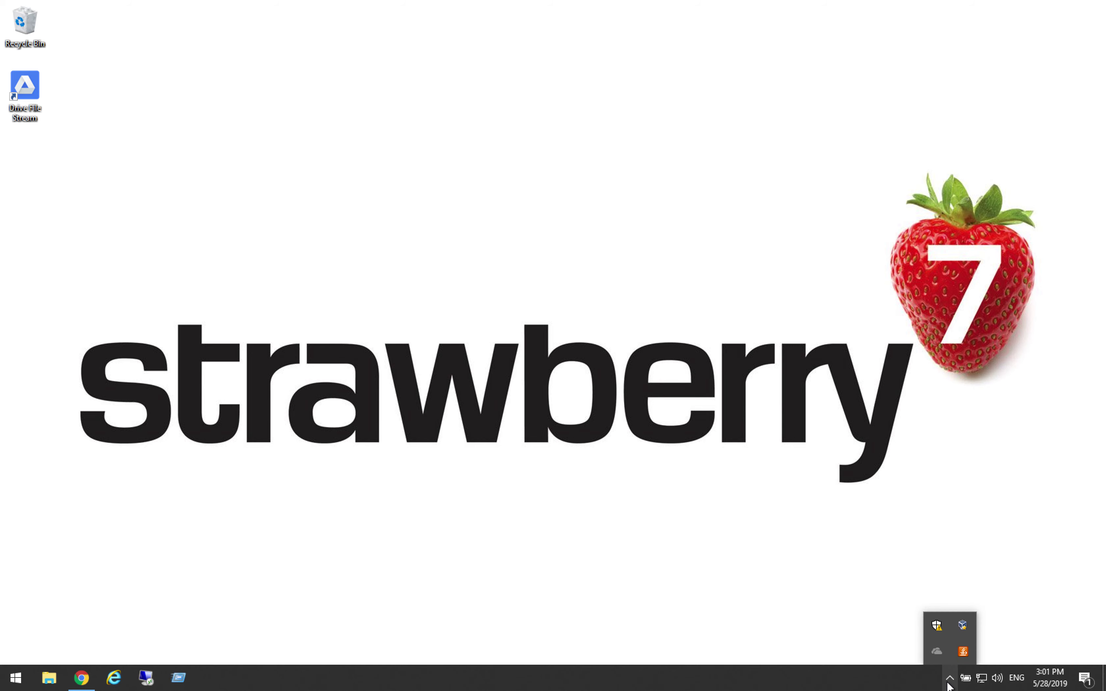
{"action": "left_click", "coordinate": [545, 607]}
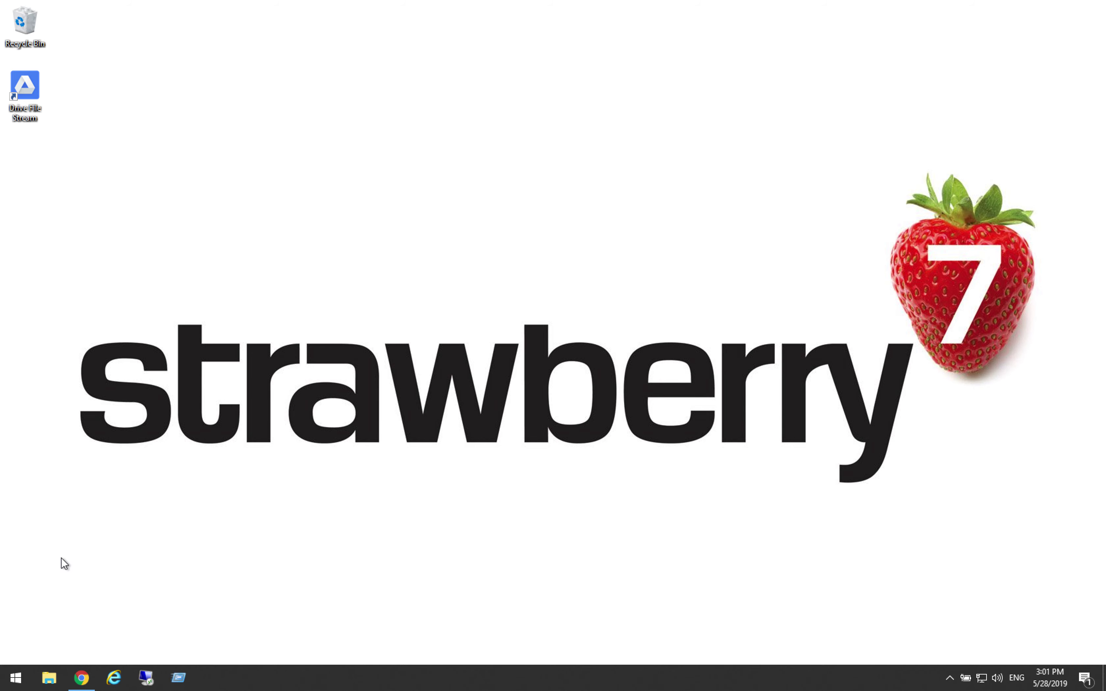
{"action": "left_click", "coordinate": [10, 685]}
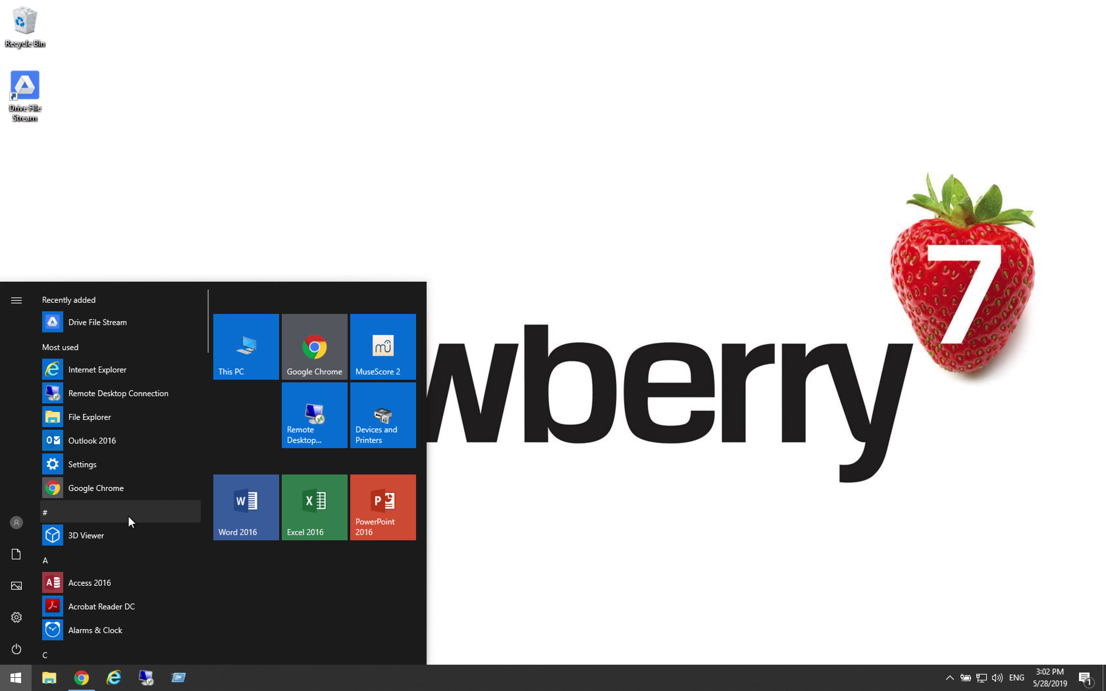
Relaunch Drive File Stream from the D section of the Start menu app list.
{"action": "scroll", "coordinate": [128, 517], "scroll_direction": "down", "scroll_amount": 7}
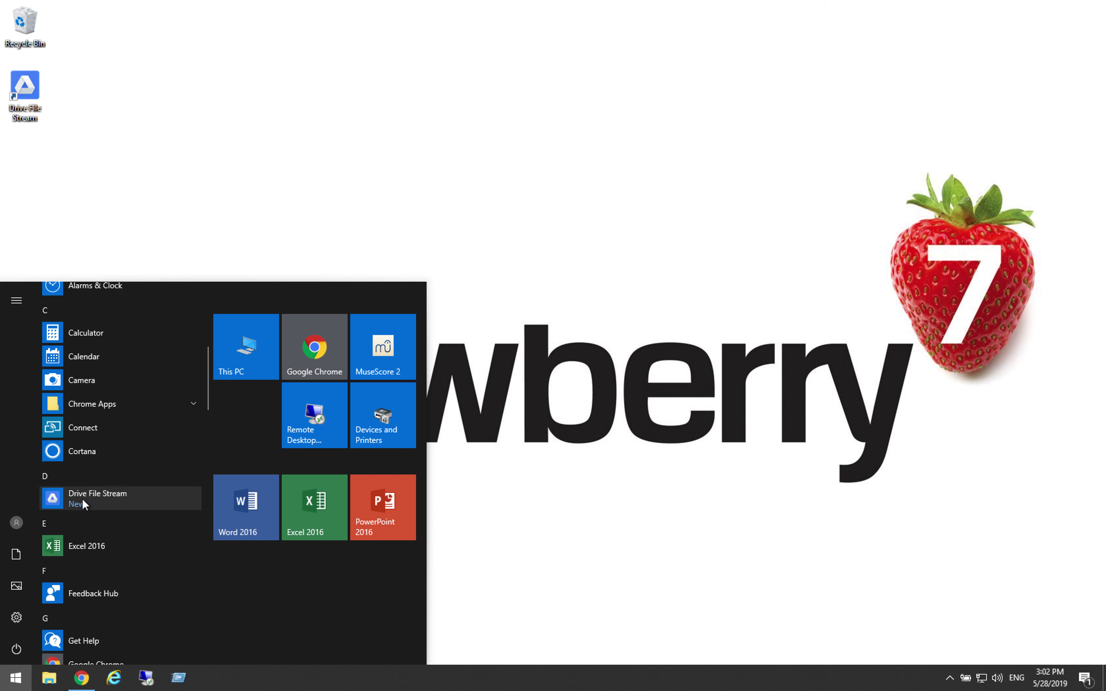
{"action": "left_click", "coordinate": [99, 498]}
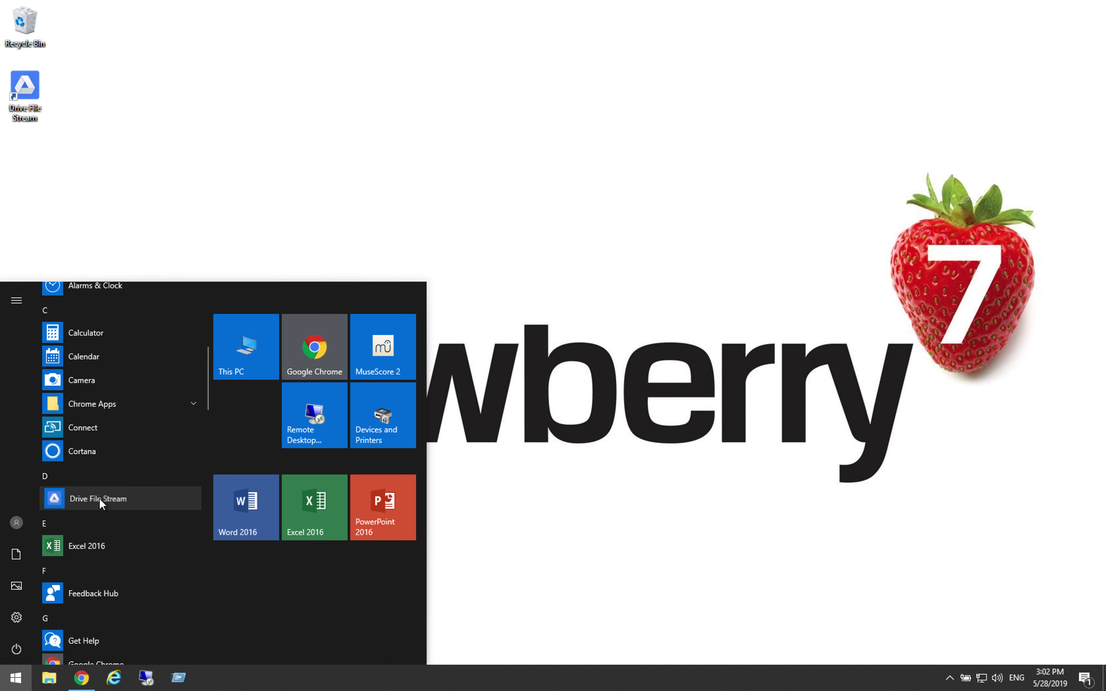